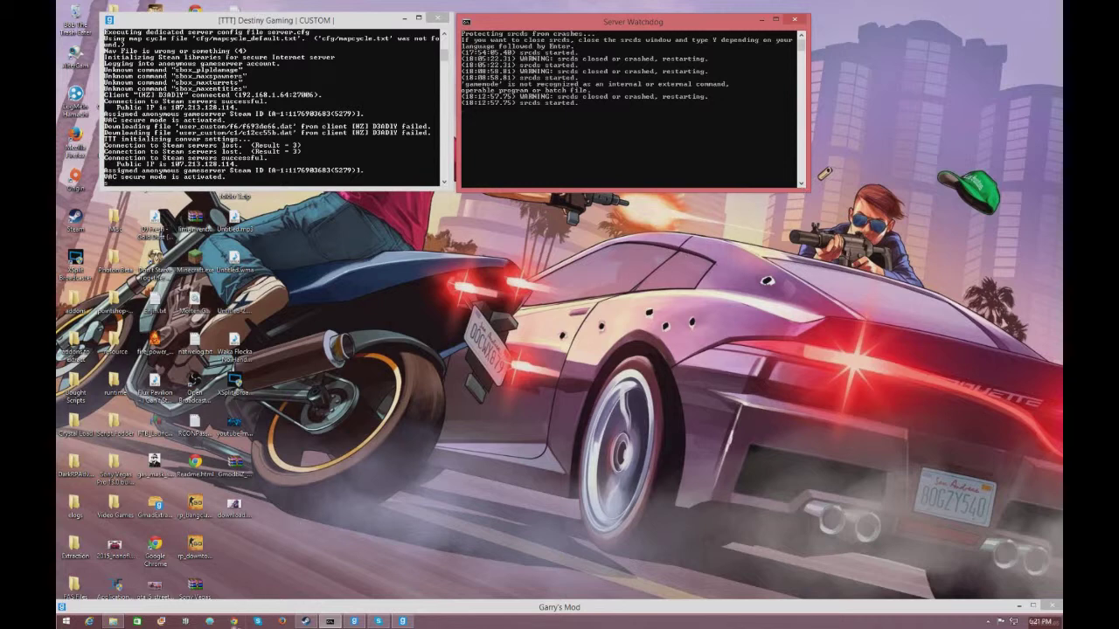
# - Open Google Chrome from the taskbar beside the running srcds server consoles
pyautogui.click(236, 622)
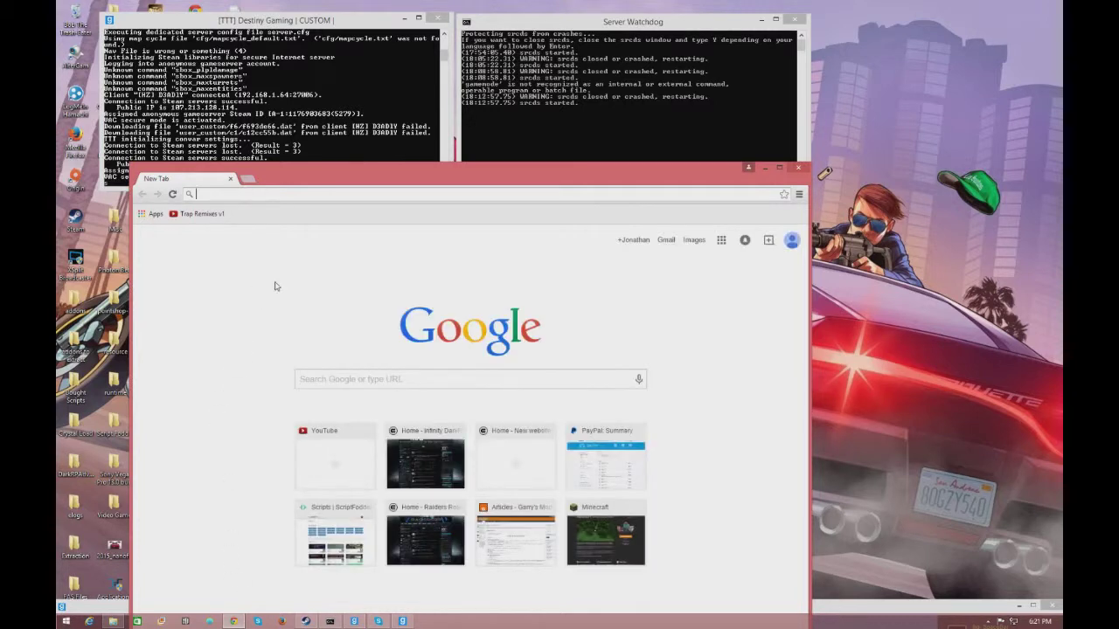
# - Search Google for 'Ulx and ULIB' and open the ulyssesmod.net Downloads page
pyautogui.click(357, 376)
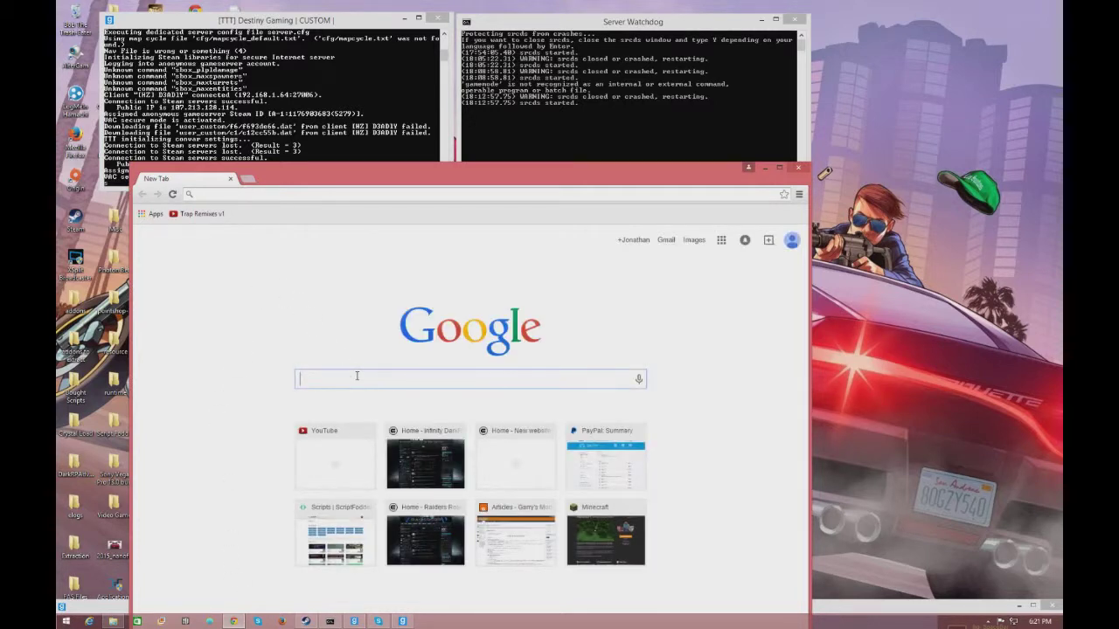
pyautogui.write('Ulx and ')
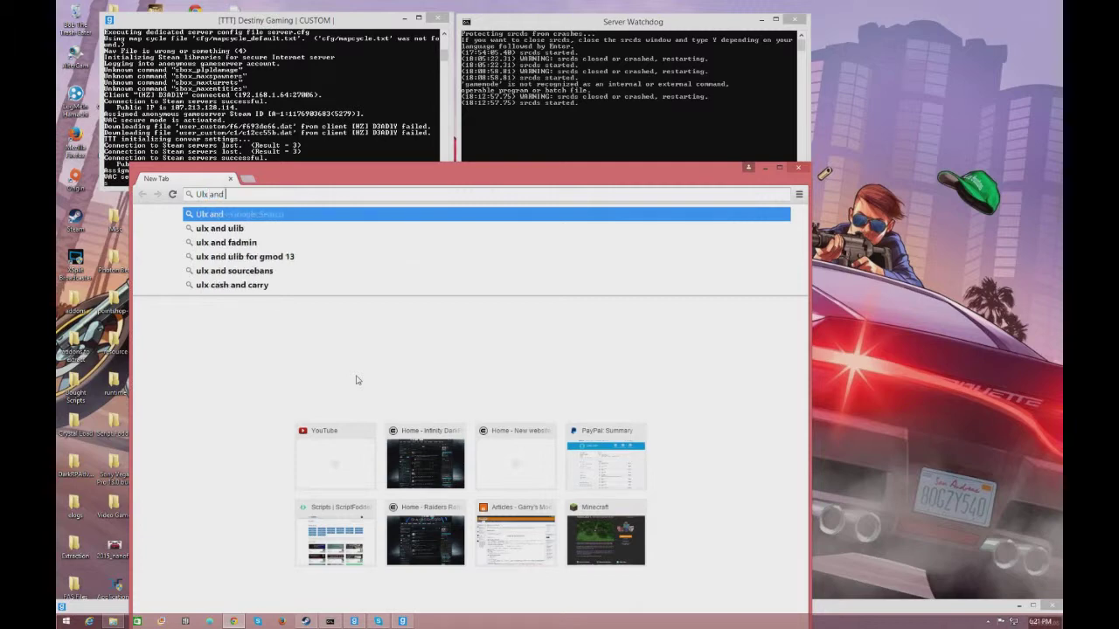
pyautogui.write('ULIB')
pyautogui.press('Return')
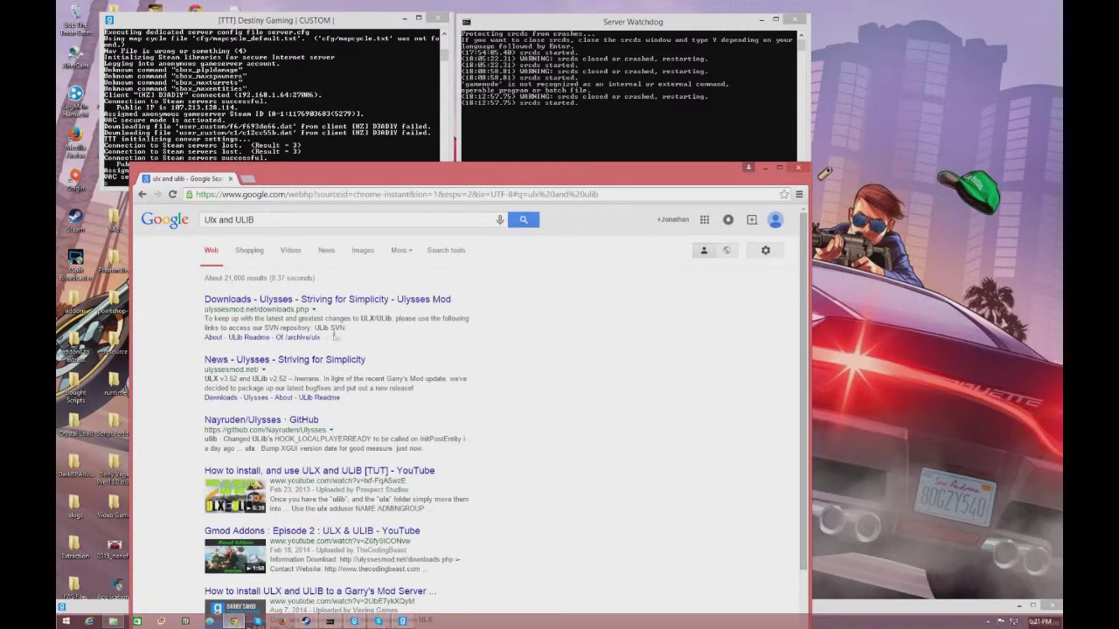
pyautogui.click(325, 299)
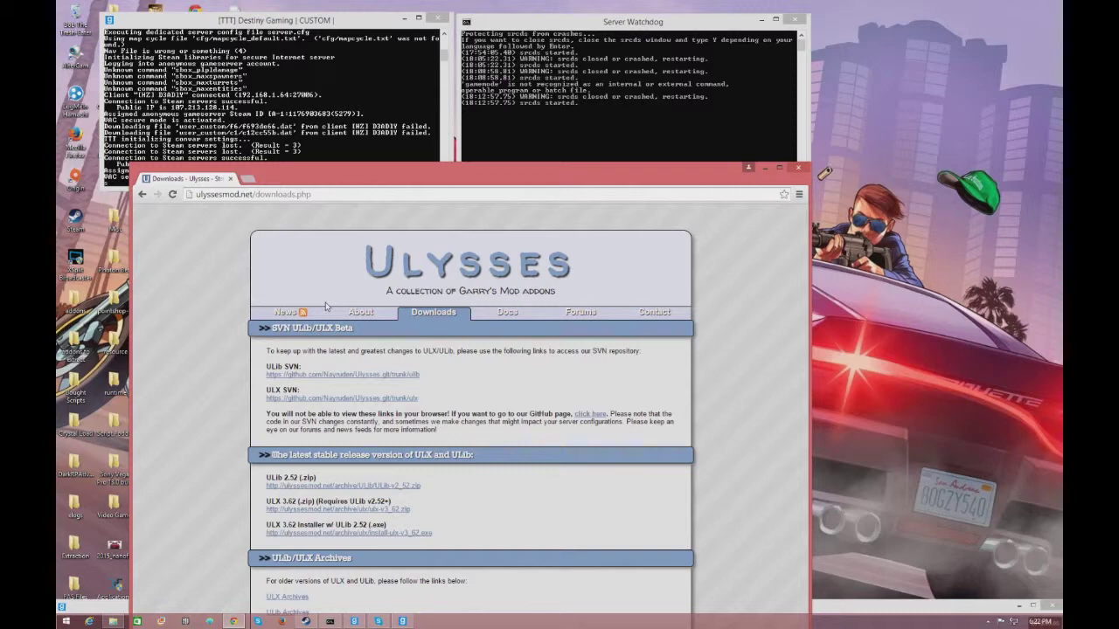
# - Maximize the browser and download the ULib 2.52 zip
pyautogui.click(781, 166)
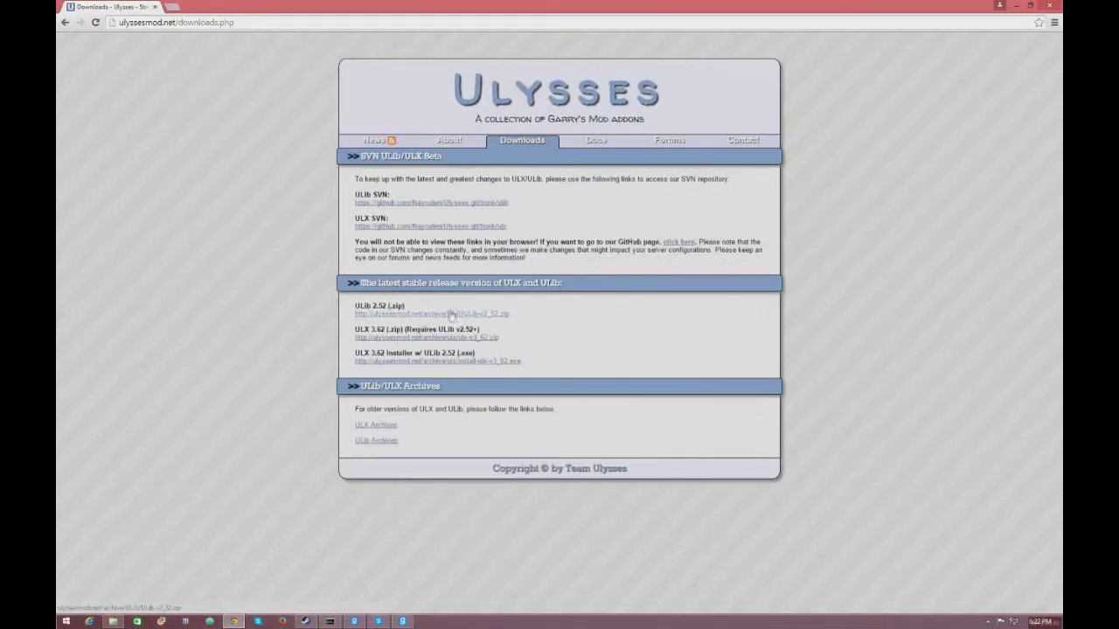
pyautogui.moveTo(381, 283); pyautogui.dragTo(583, 284)
pyautogui.click(582, 284)
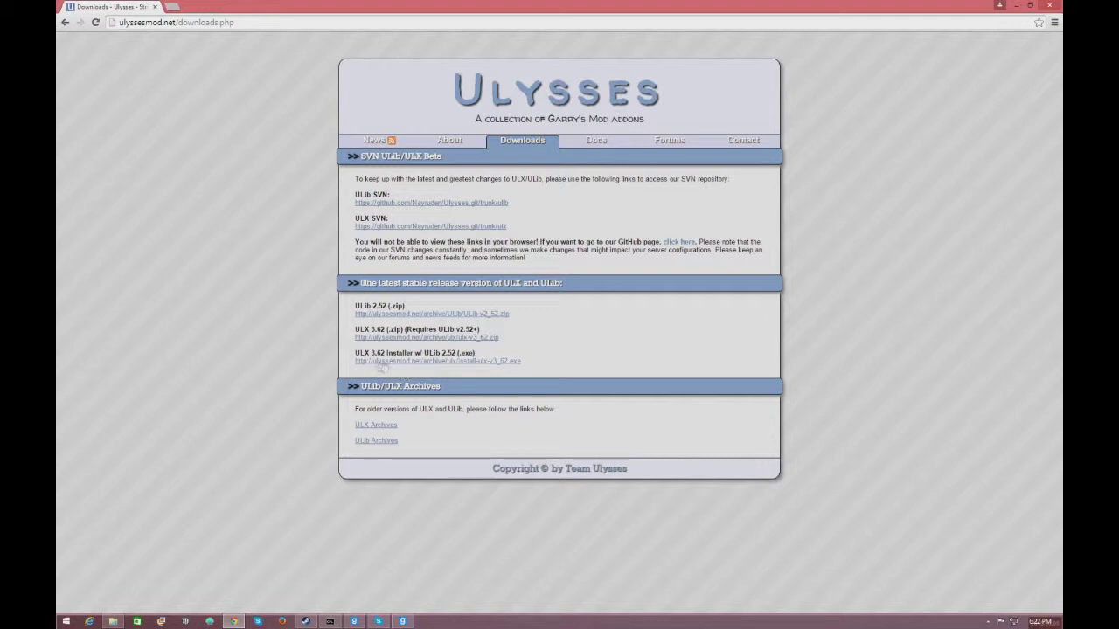
pyautogui.click(385, 313)
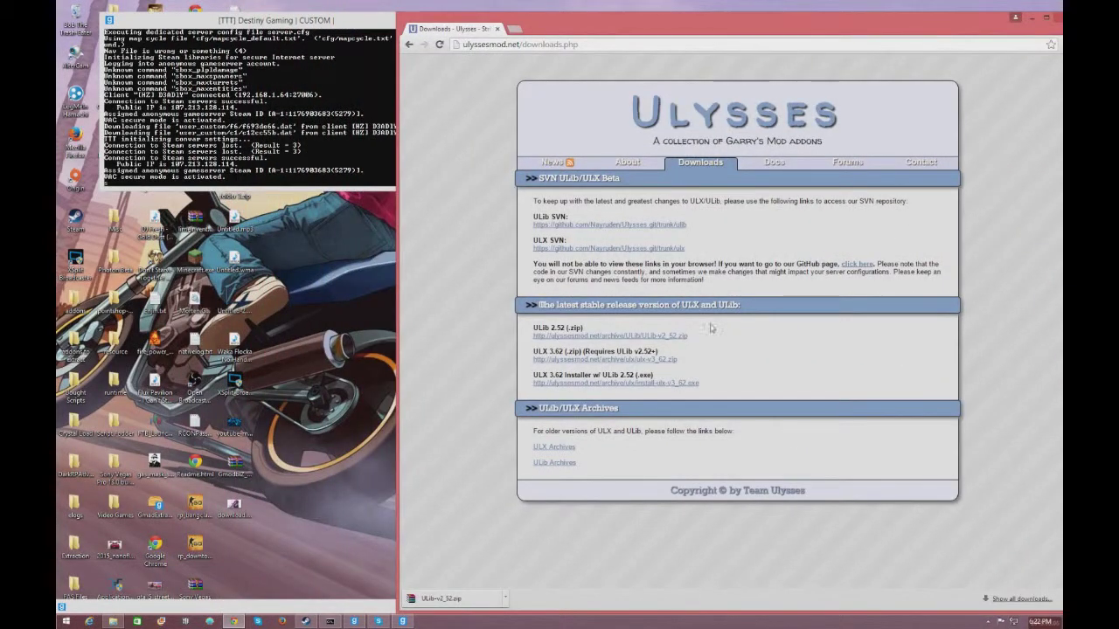
# - Put the downloaded ULib-v2_52.zip on the desktop and open it in WinRAR
pyautogui.moveTo(688, 337); pyautogui.dragTo(533, 336)
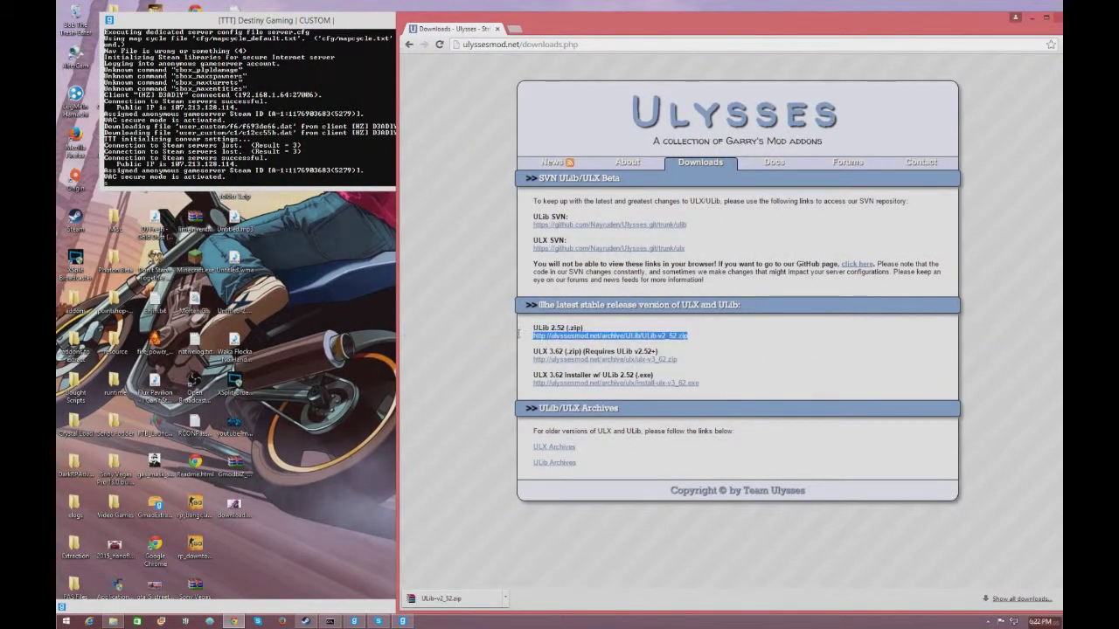
pyautogui.click(704, 339)
pyautogui.moveTo(480, 591); pyautogui.dragTo(244, 556)
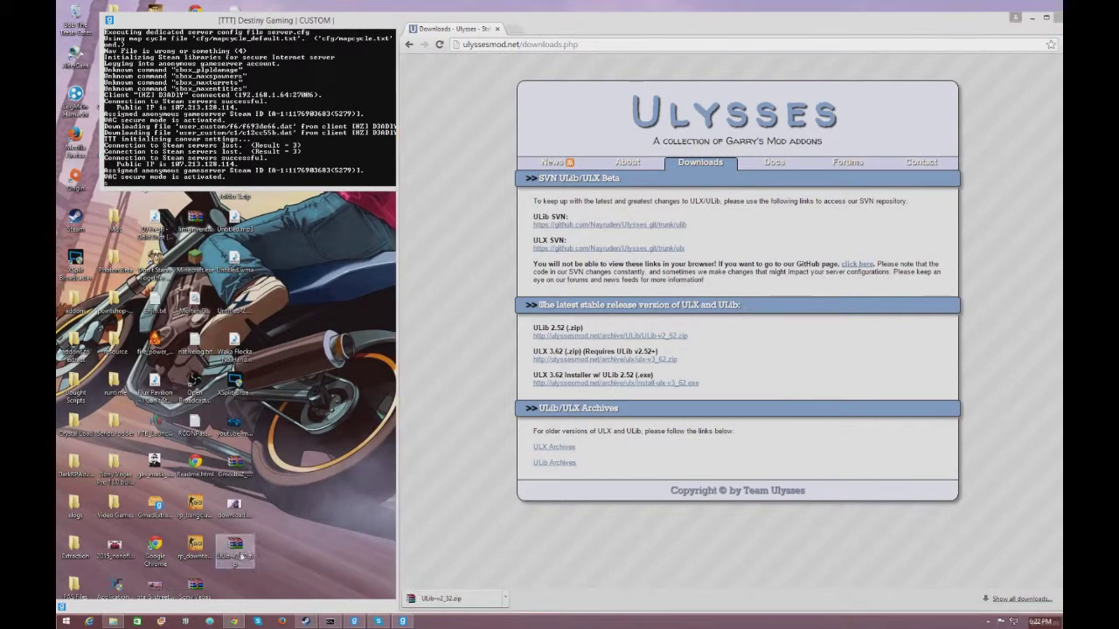
pyautogui.doubleClick(244, 555)
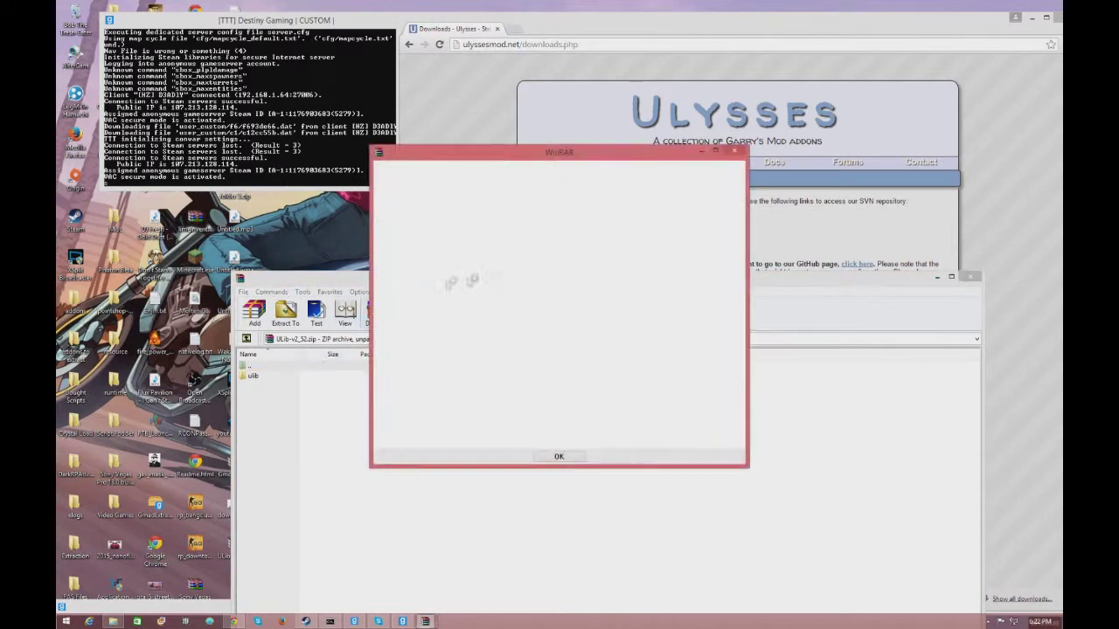
# - Extract the ulib folder from the archive onto the desktop and close WinRAR
pyautogui.click(734, 151)
pyautogui.doubleClick(578, 285)
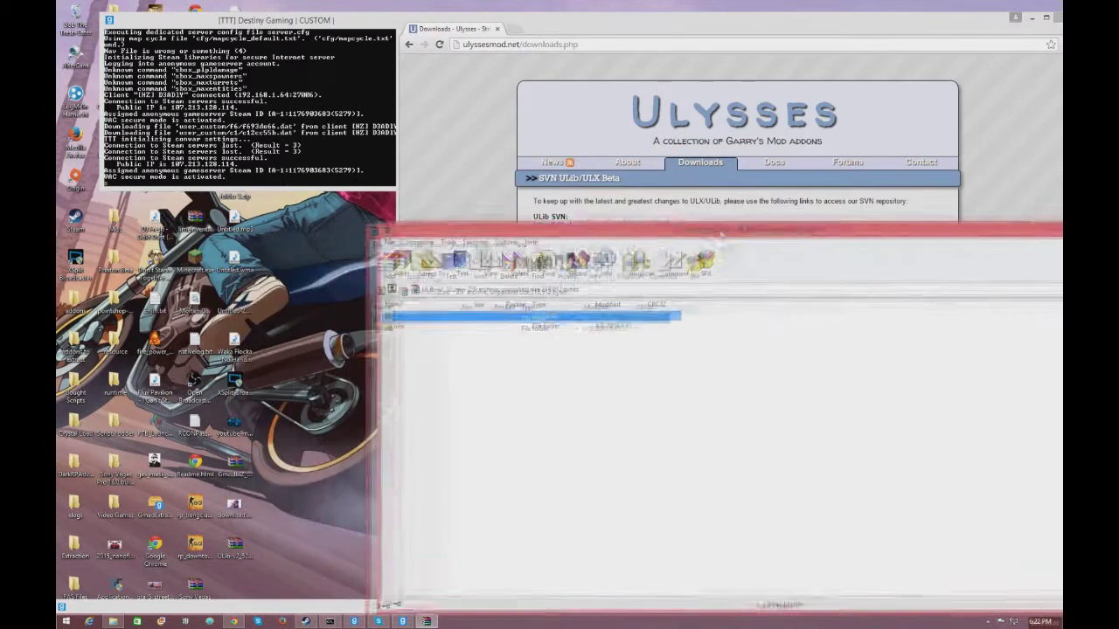
pyautogui.moveTo(493, 317); pyautogui.dragTo(234, 585)
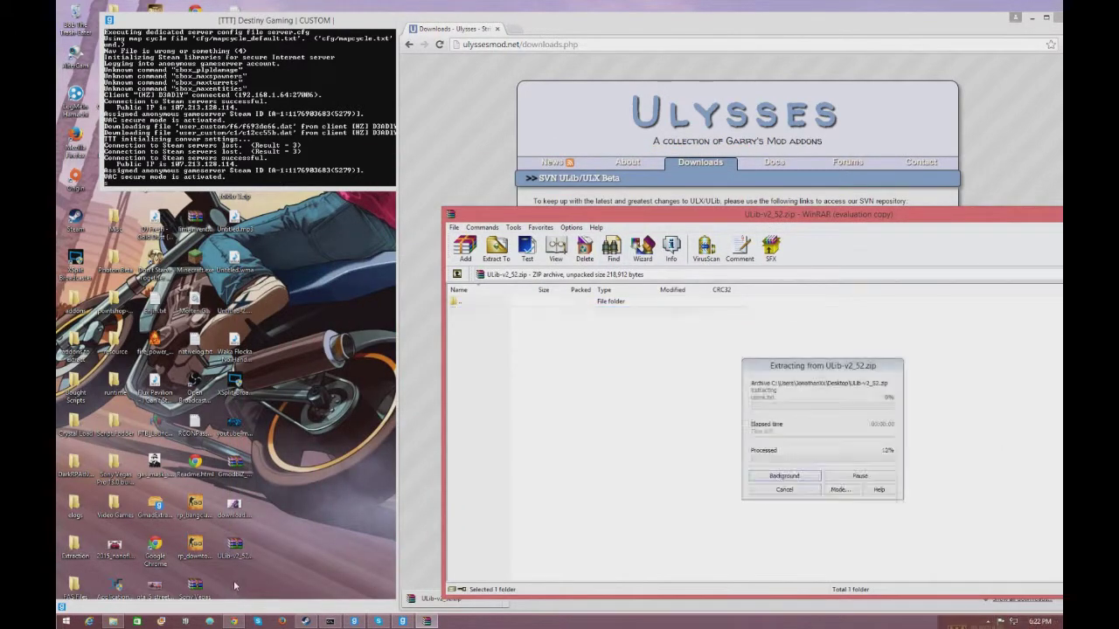
pyautogui.moveTo(665, 214); pyautogui.dragTo(244, 329)
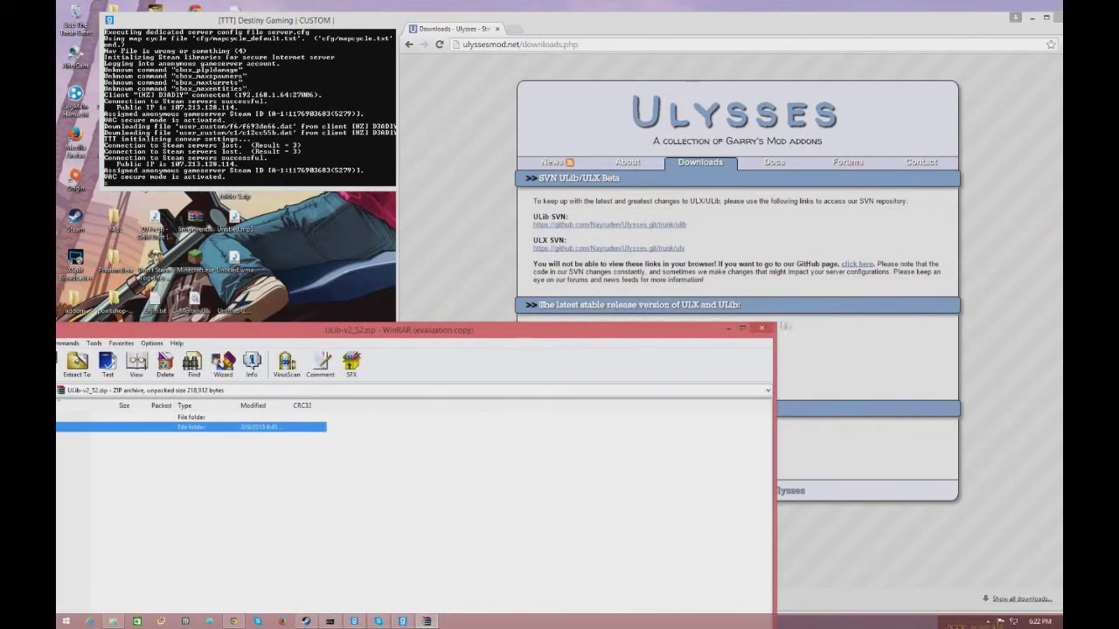
pyautogui.click(761, 329)
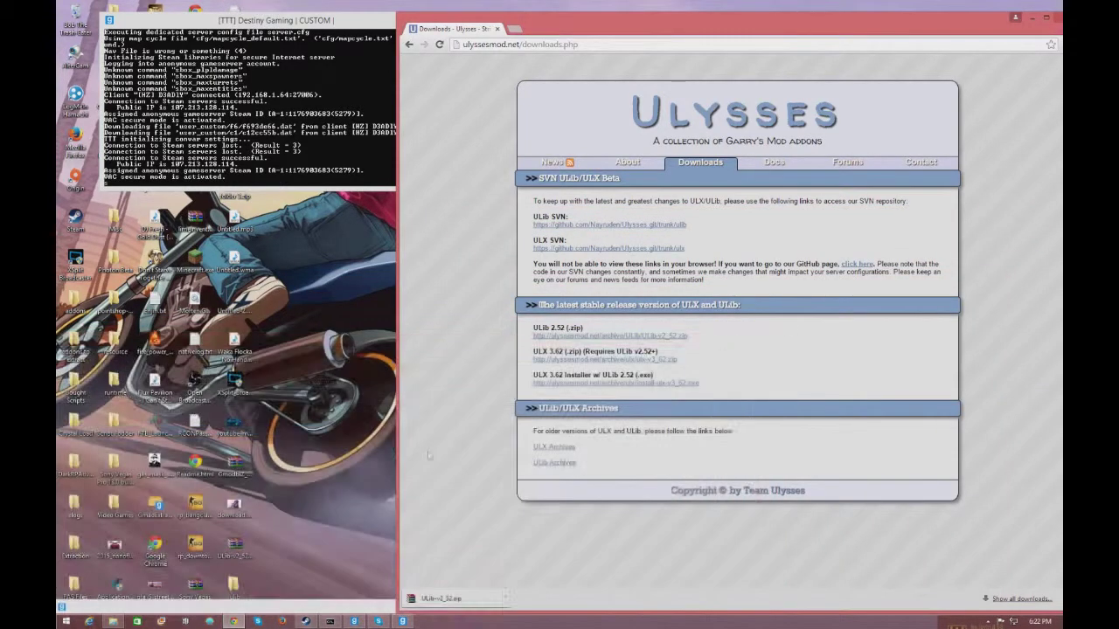
# - Open the C:\GarrysMod\garrysmod\addons folder in File Explorer
pyautogui.doubleClick(121, 598)
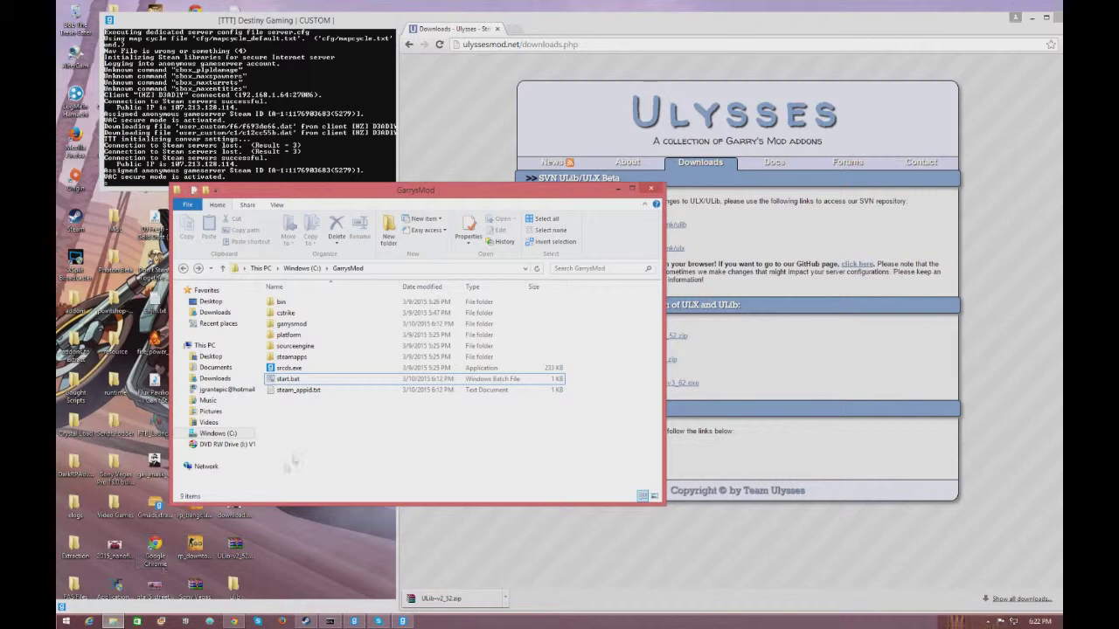
pyautogui.click(305, 324)
pyautogui.doubleClick(305, 325)
pyautogui.doubleClick(293, 302)
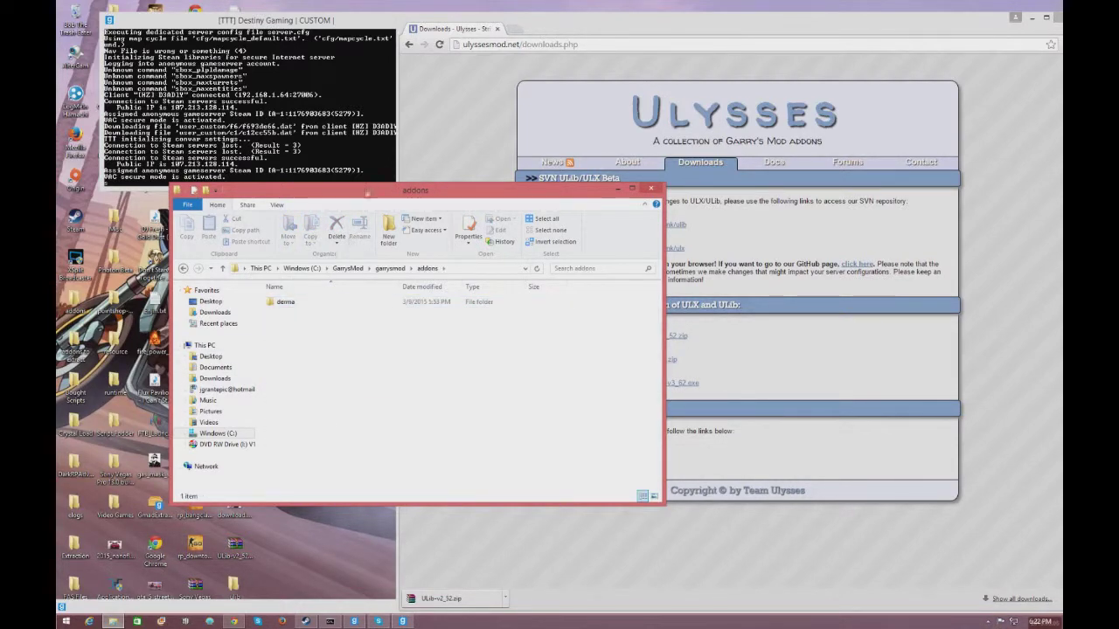
pyautogui.moveTo(367, 193); pyautogui.dragTo(556, 180)
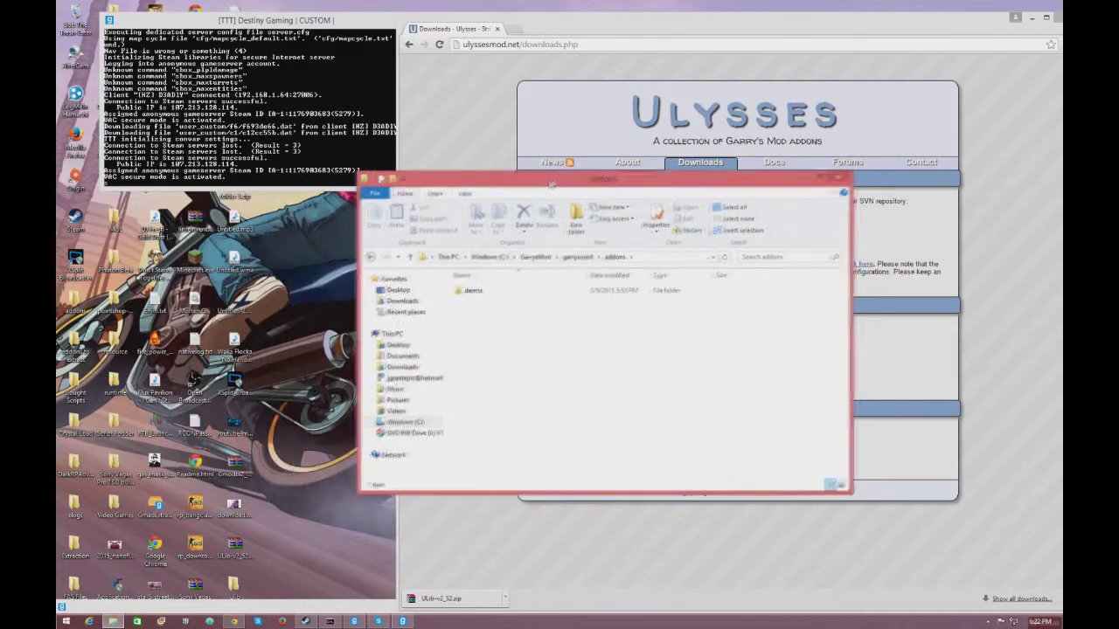
# - Check the extracted ulib folder's lua\autorun contents
pyautogui.doubleClick(275, 468)
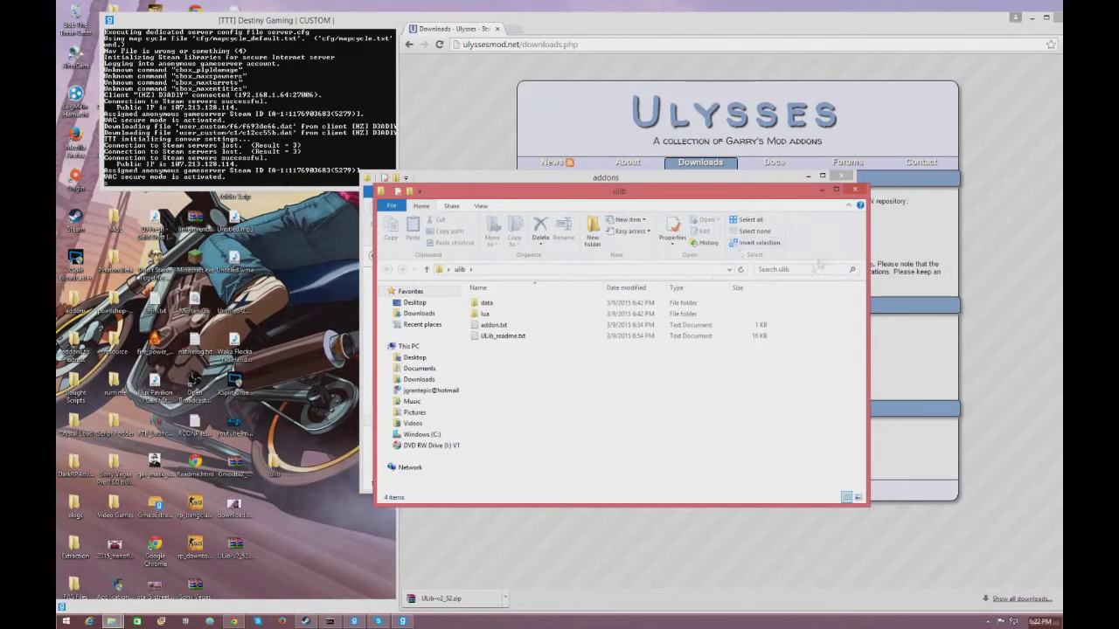
pyautogui.doubleClick(496, 314)
pyautogui.doubleClick(506, 303)
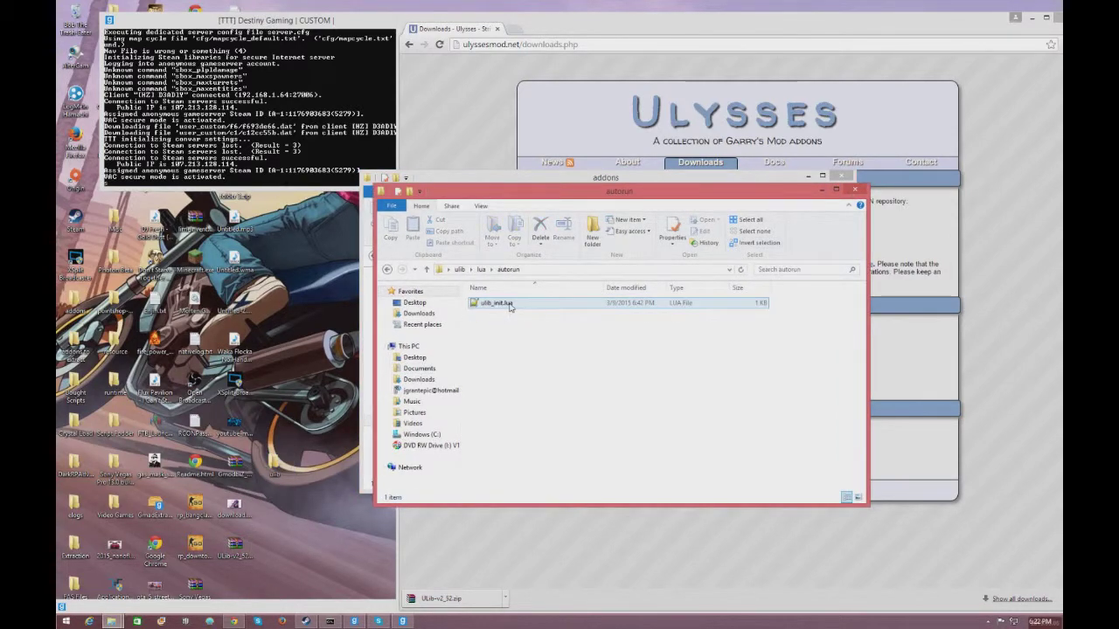
pyautogui.click(855, 189)
# - Copy the desktop ulib folder into the addons folder alongside derma
pyautogui.moveTo(275, 468); pyautogui.dragTo(560, 357)
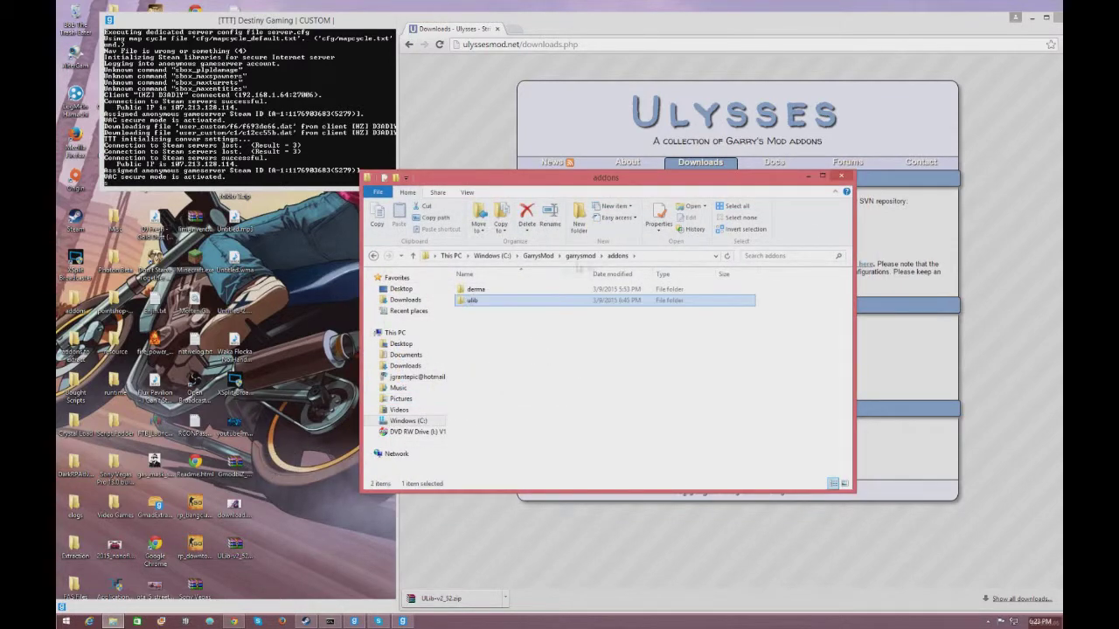
pyautogui.click(476, 346)
pyautogui.hotkey('alt', 'F4')
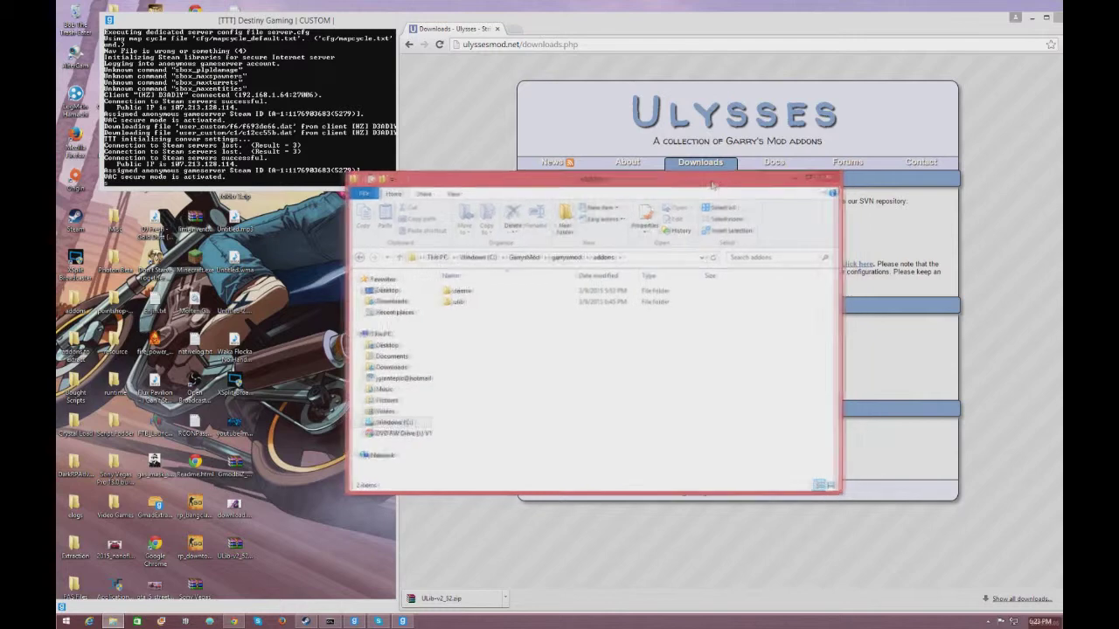
pyautogui.moveTo(718, 182); pyautogui.dragTo(439, 264)
pyautogui.click(768, 339)
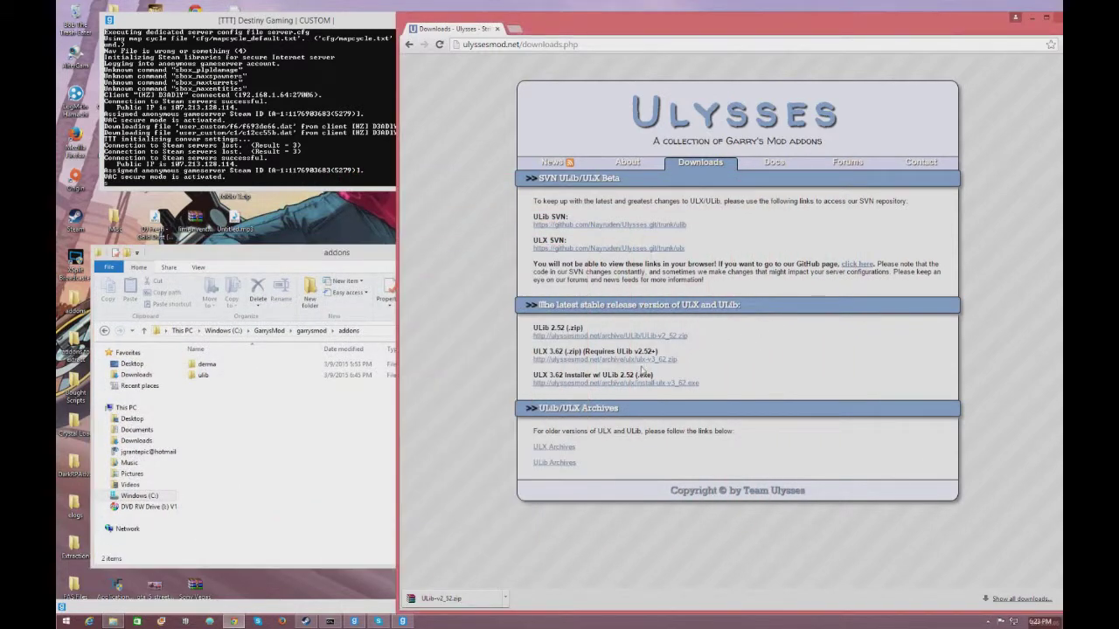
# - Download the ULX 3.62 zip and open ulx-v3_62.zip in WinRAR, dismissing the license reminder
pyautogui.click(639, 359)
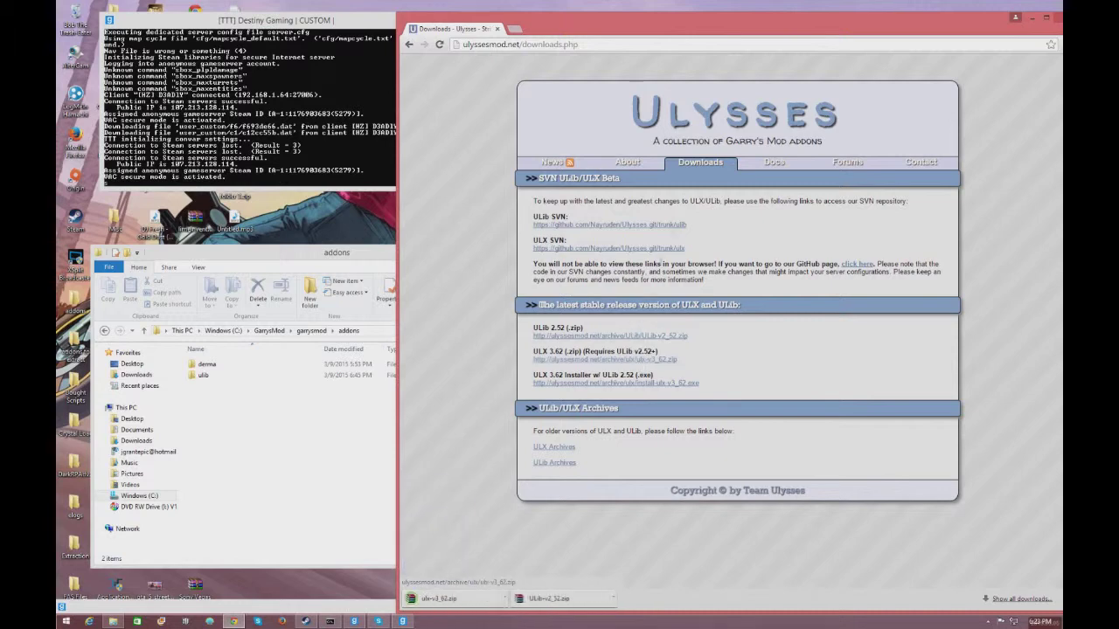
pyautogui.moveTo(762, 33); pyautogui.dragTo(792, 26)
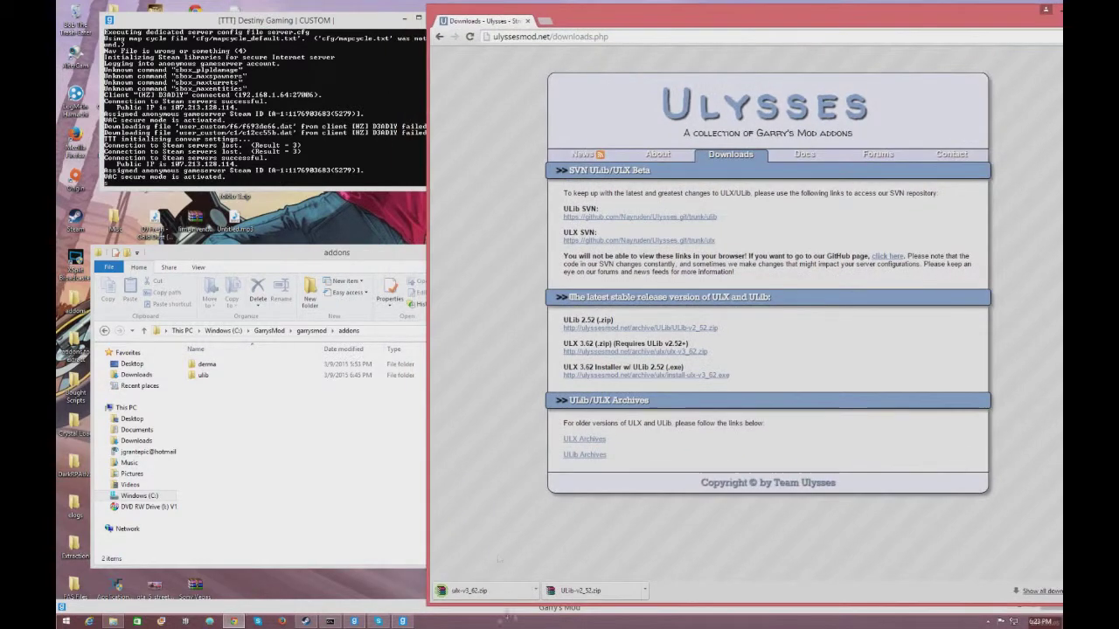
pyautogui.click(285, 207)
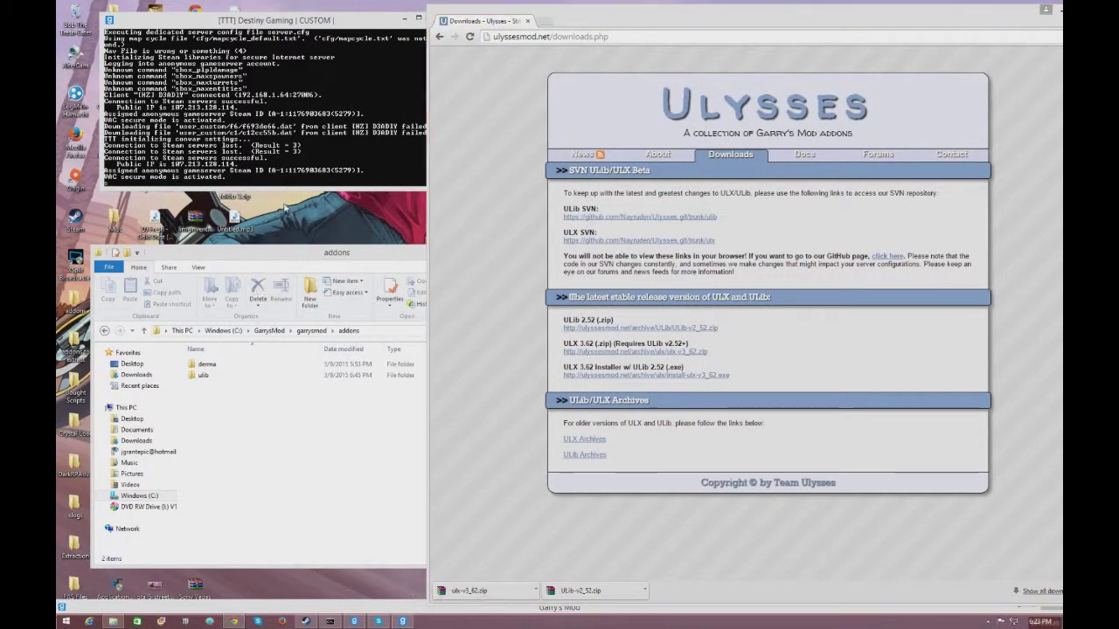
pyautogui.moveTo(375, 330); pyautogui.dragTo(873, 240)
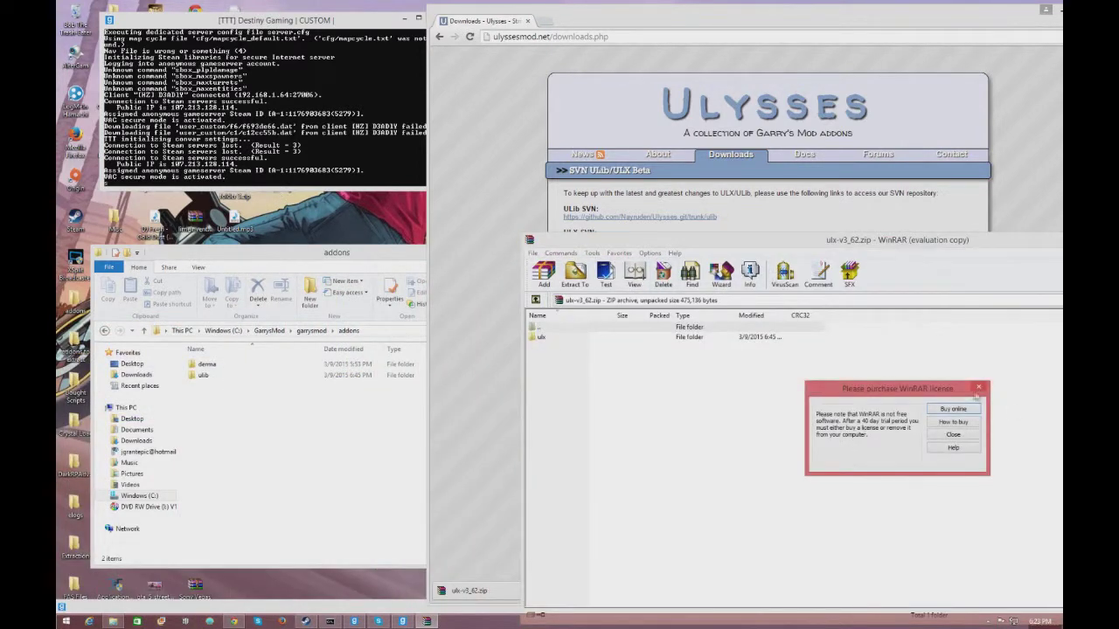
pyautogui.click(978, 388)
# - Drag the ulx folder into the addons folder next to ulib and close WinRAR
pyautogui.moveTo(603, 340); pyautogui.dragTo(371, 410)
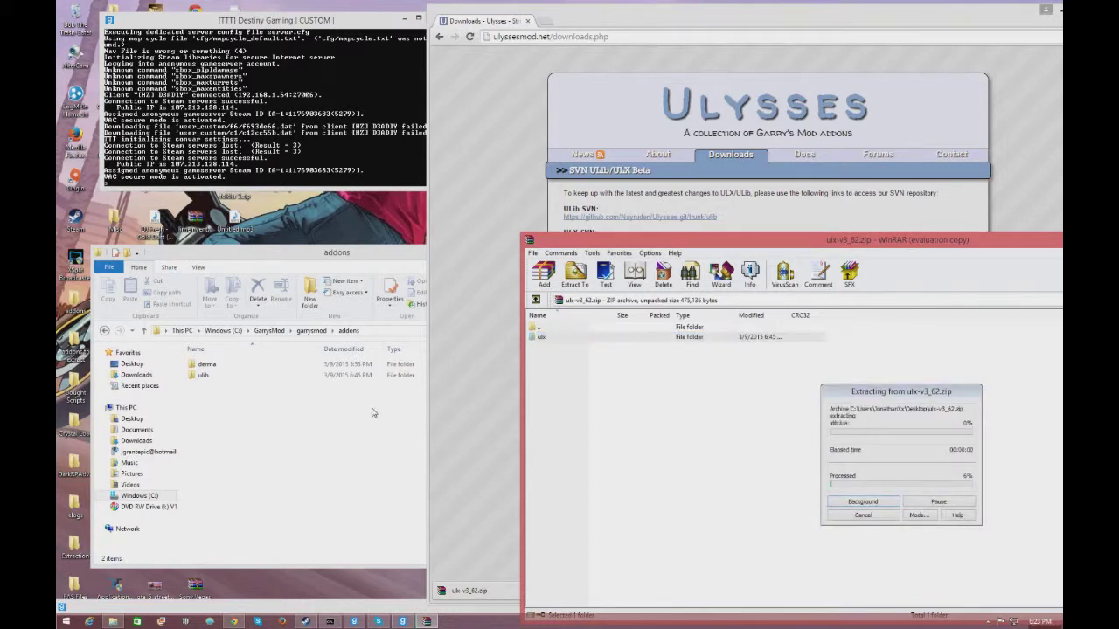
pyautogui.click(347, 406)
pyautogui.moveTo(912, 244); pyautogui.dragTo(491, 271)
pyautogui.click(852, 274)
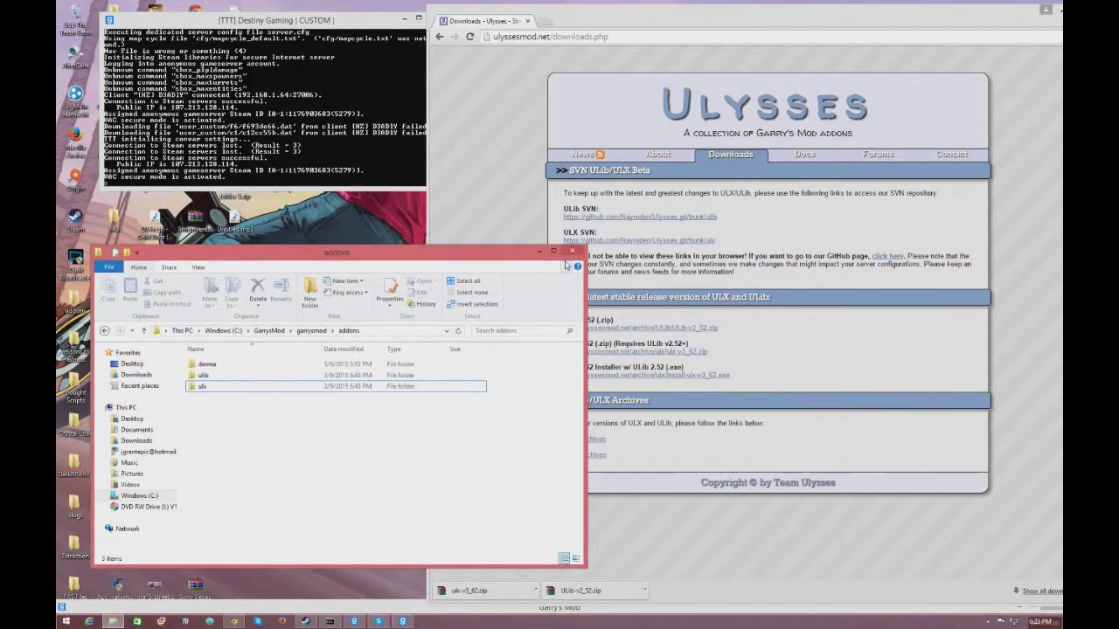
# - Stop the srcds dedicated server with the exit command so it relaunches
pyautogui.click(104, 330)
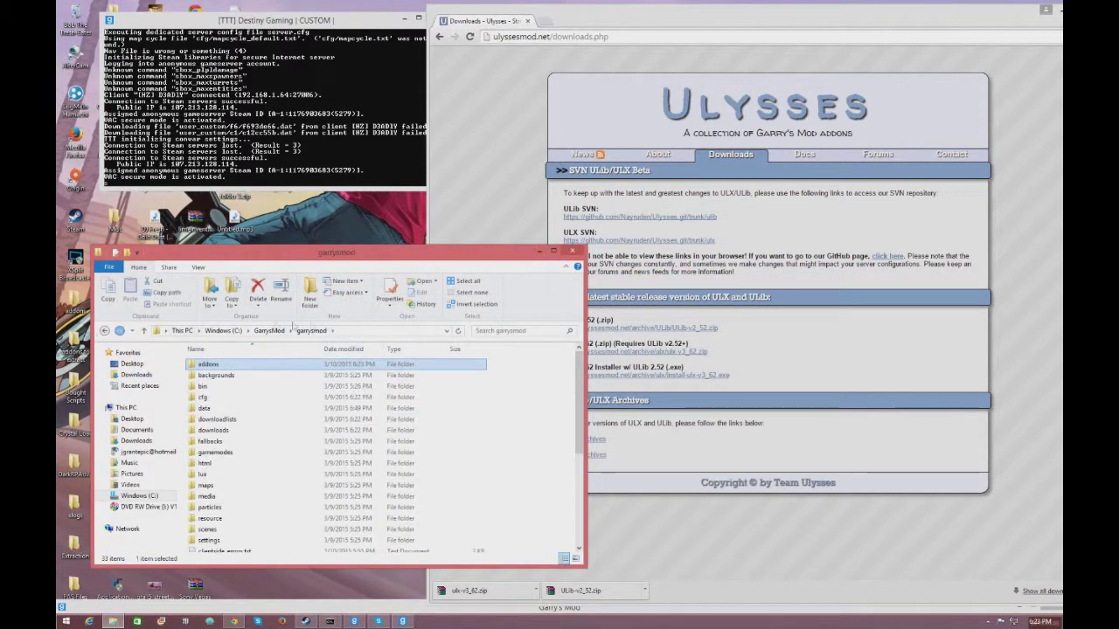
pyautogui.click(316, 175)
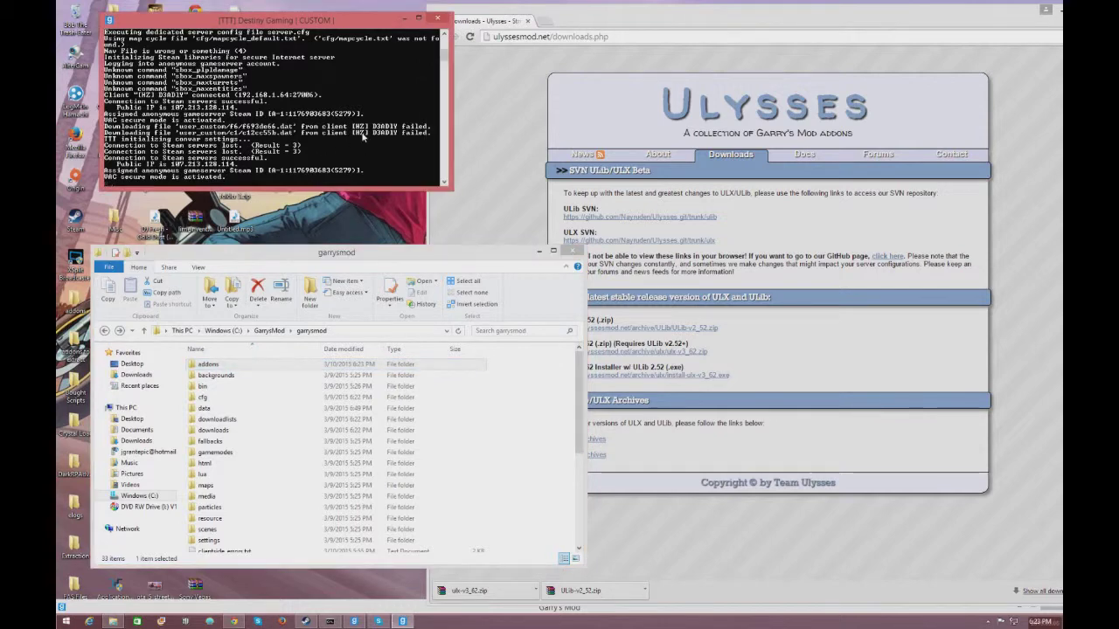
pyautogui.press('Return')
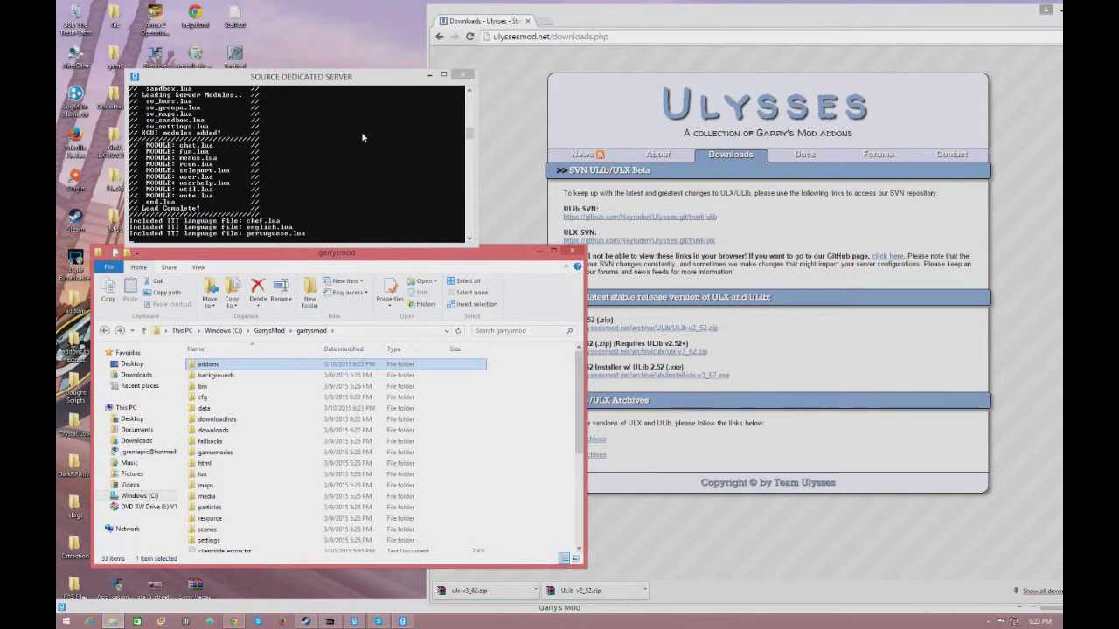
# - Check the relaunched server log for ULib and ULX, then maximize Garry's Mod
pyautogui.moveTo(469, 140); pyautogui.dragTo(469, 105)
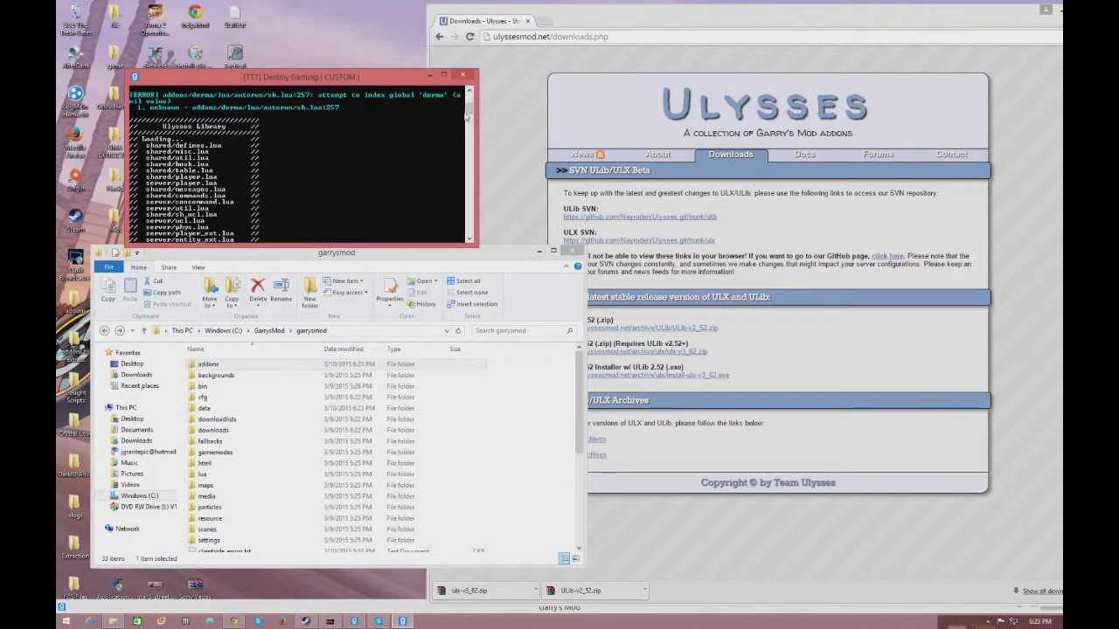
pyautogui.moveTo(468, 107); pyautogui.dragTo(472, 140)
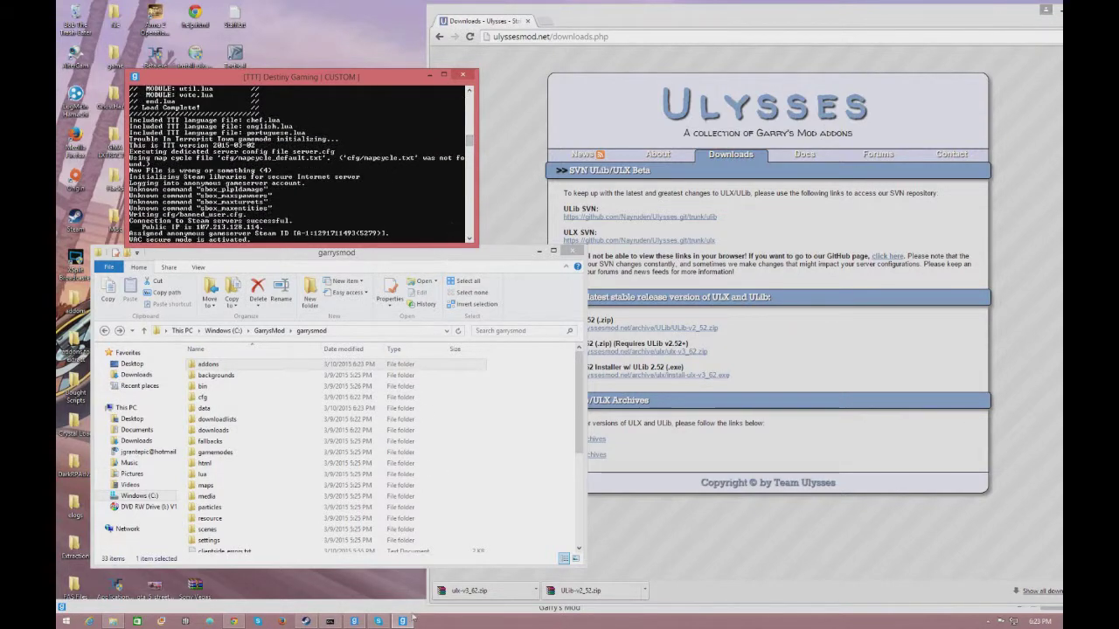
pyautogui.click(354, 621)
pyautogui.moveTo(421, 605); pyautogui.dragTo(442, 3)
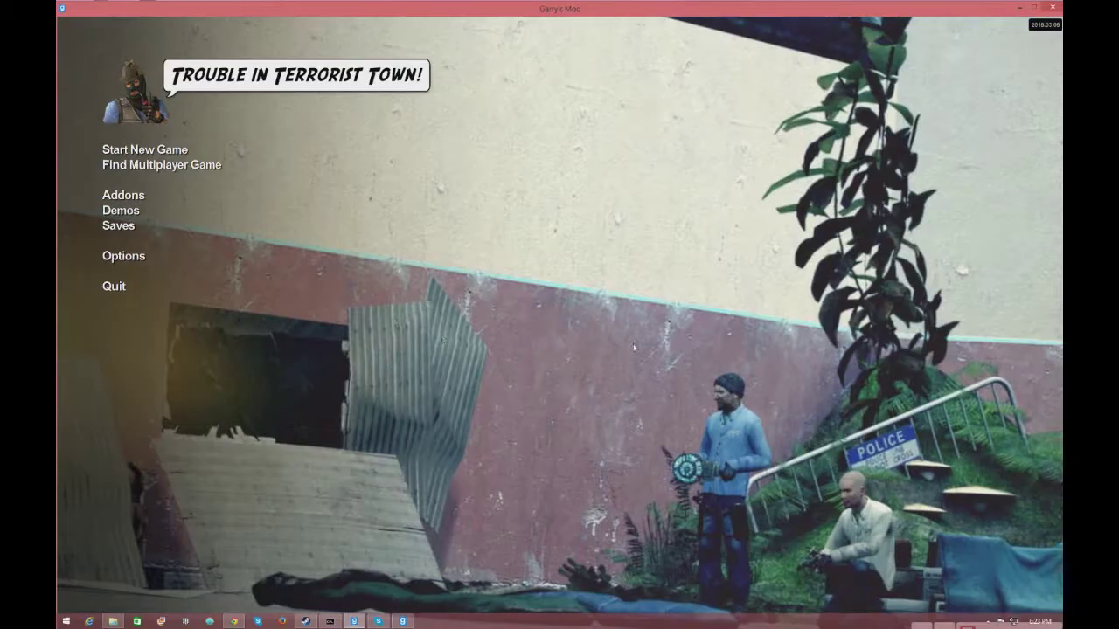
# - Join the Destiny Gaming server from the Local Network list under Find Multiplayer Game
pyautogui.click(192, 166)
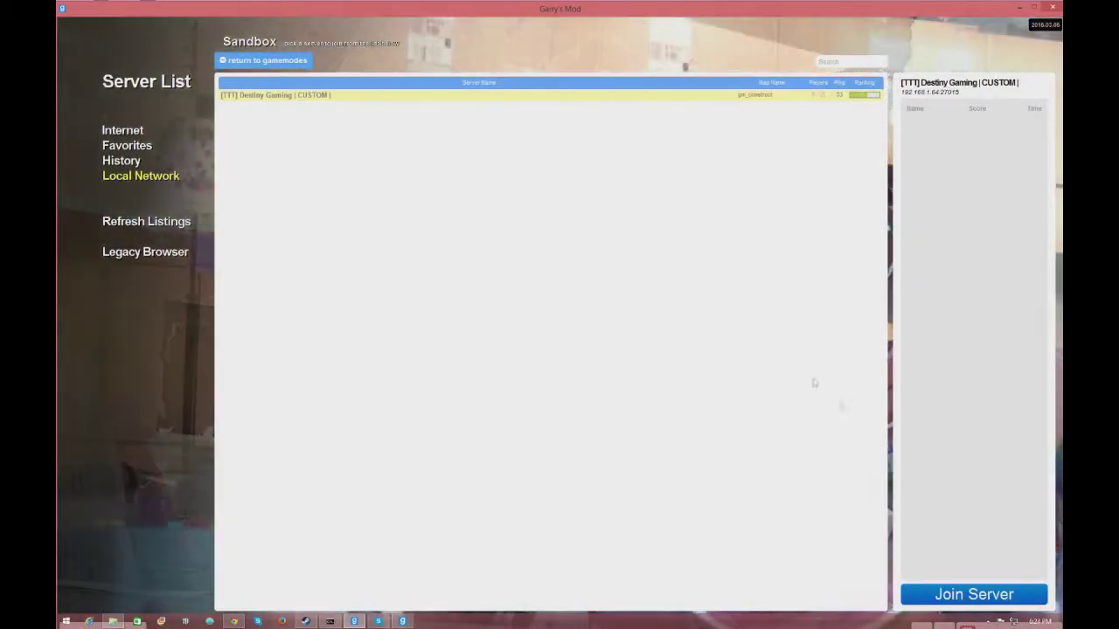
pyautogui.click(975, 587)
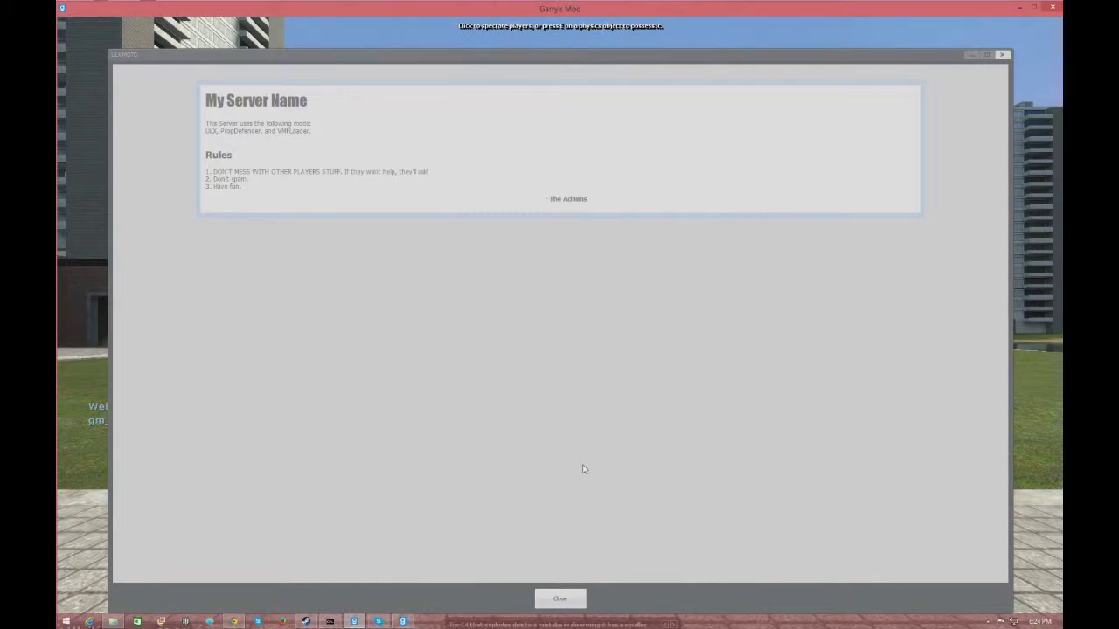
# - Close the welcome message and open the ULX admin menu with !menu in chat
pyautogui.click(560, 599)
pyautogui.press('Escape')
pyautogui.press('Escape')
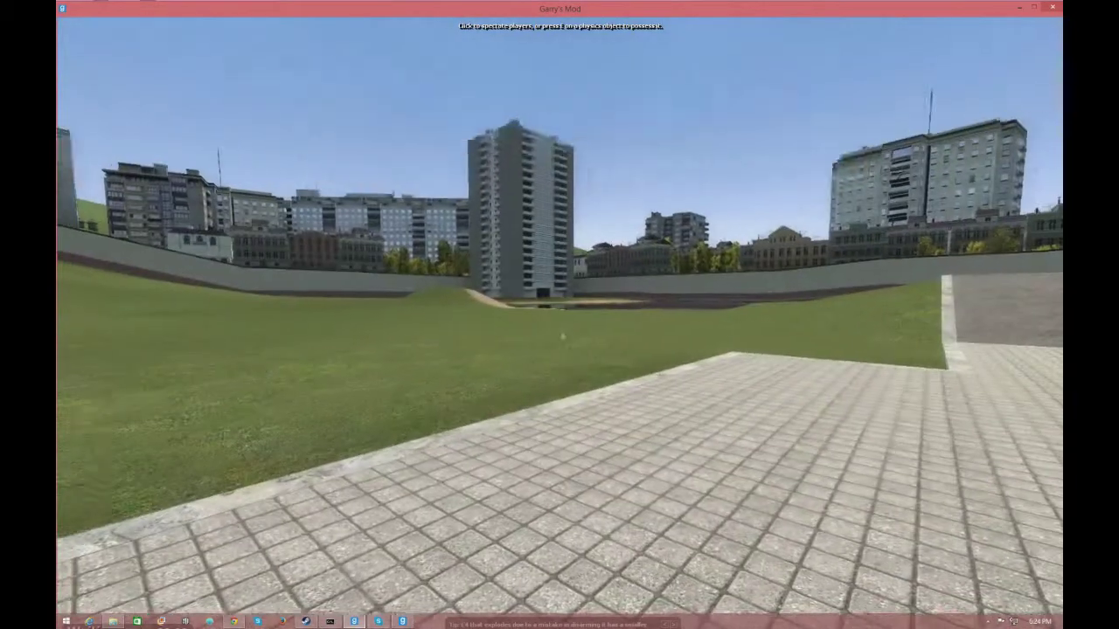
pyautogui.press('Tab')
pyautogui.press('w')
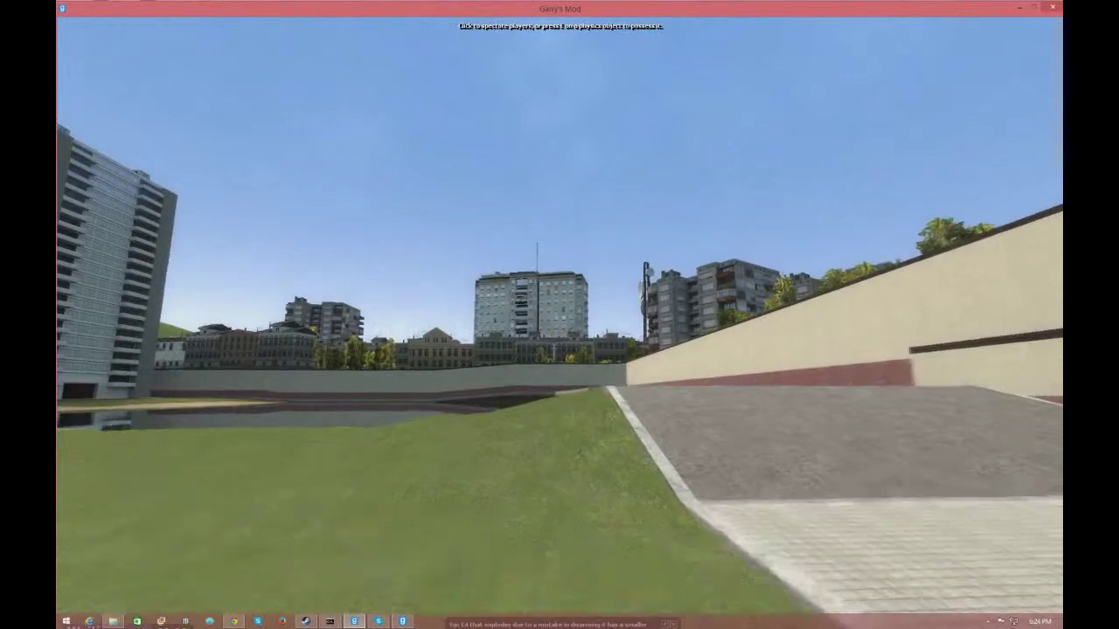
pyautogui.write('y!menu')
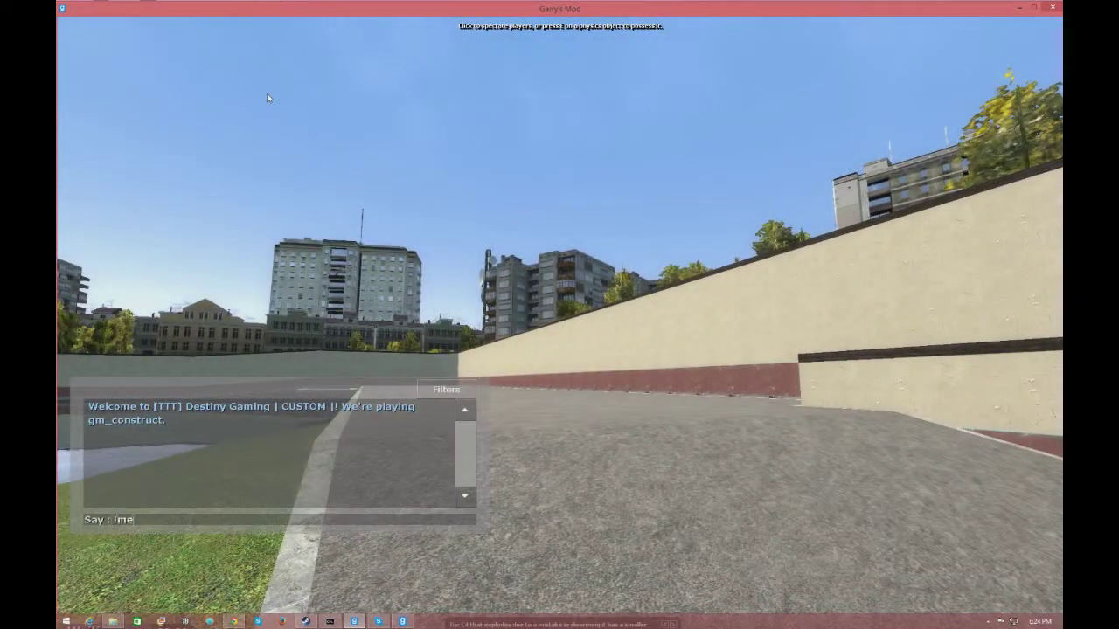
pyautogui.press('Return')
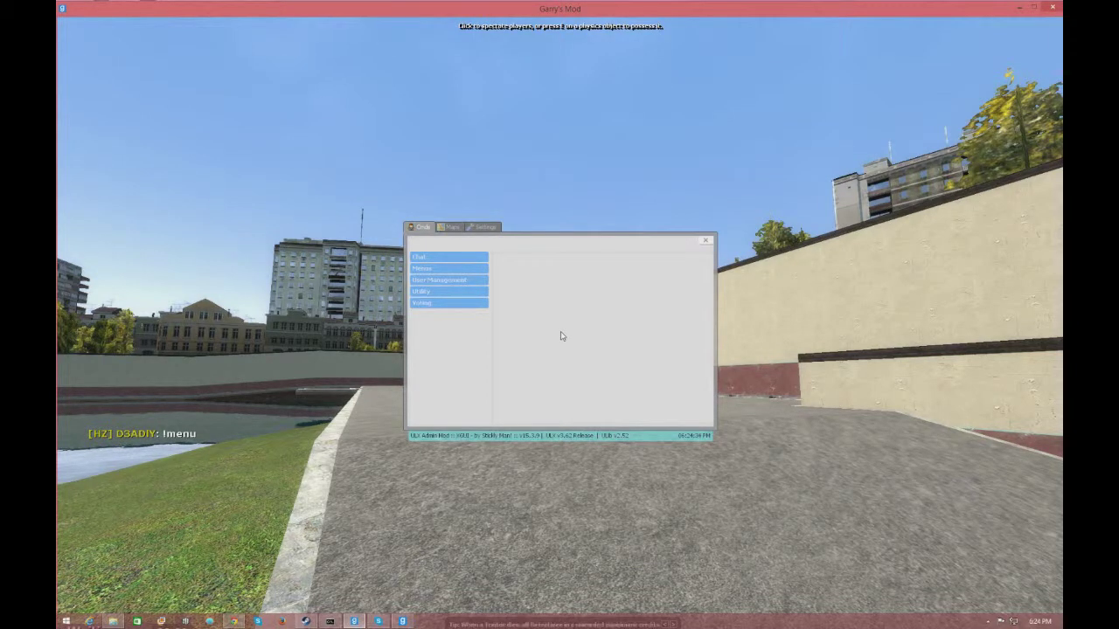
# - Browse the Chat category's psay and asay commands and run thetime
pyautogui.click(481, 281)
pyautogui.click(467, 281)
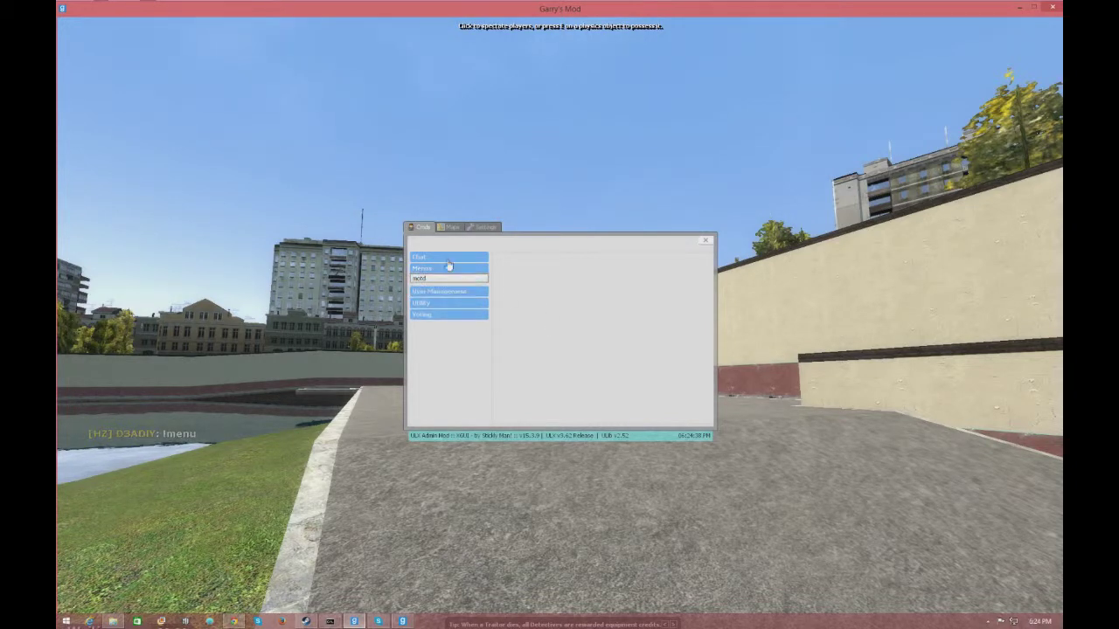
pyautogui.click(447, 258)
pyautogui.click(437, 276)
pyautogui.click(437, 267)
pyautogui.click(439, 285)
pyautogui.click(534, 257)
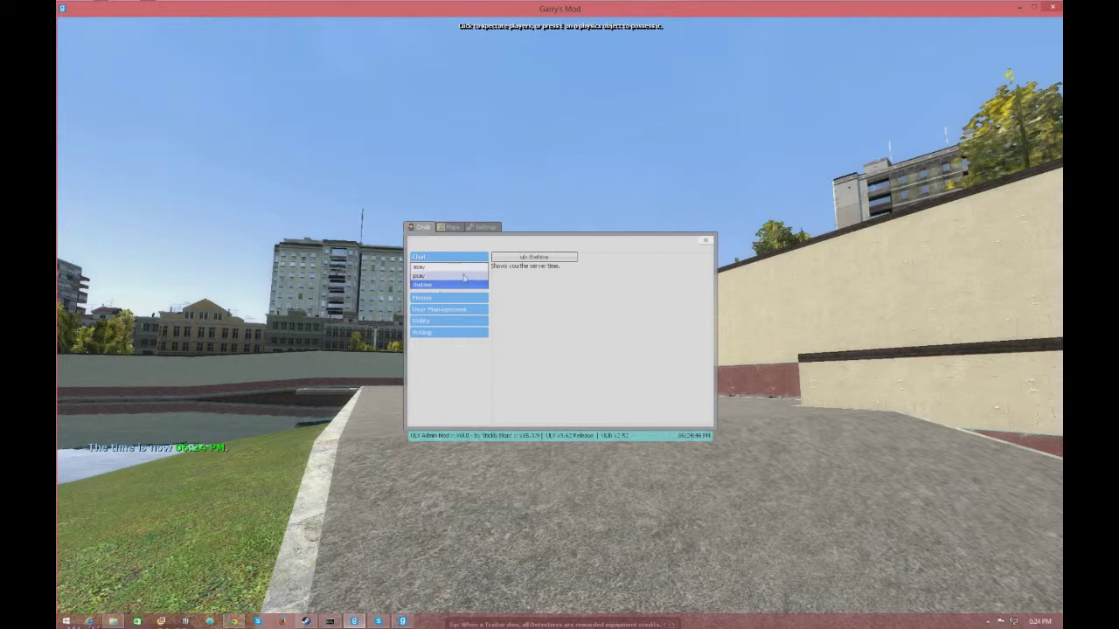
pyautogui.click(420, 275)
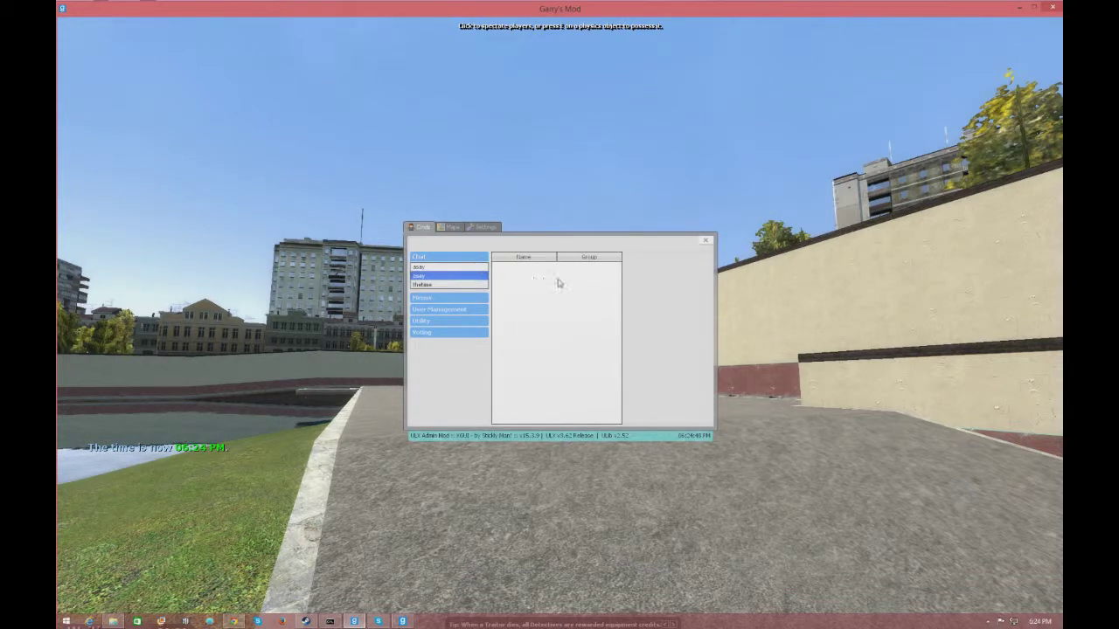
# - Expand Voting and Utility, review the help and who commands, then close the menu
pyautogui.click(448, 330)
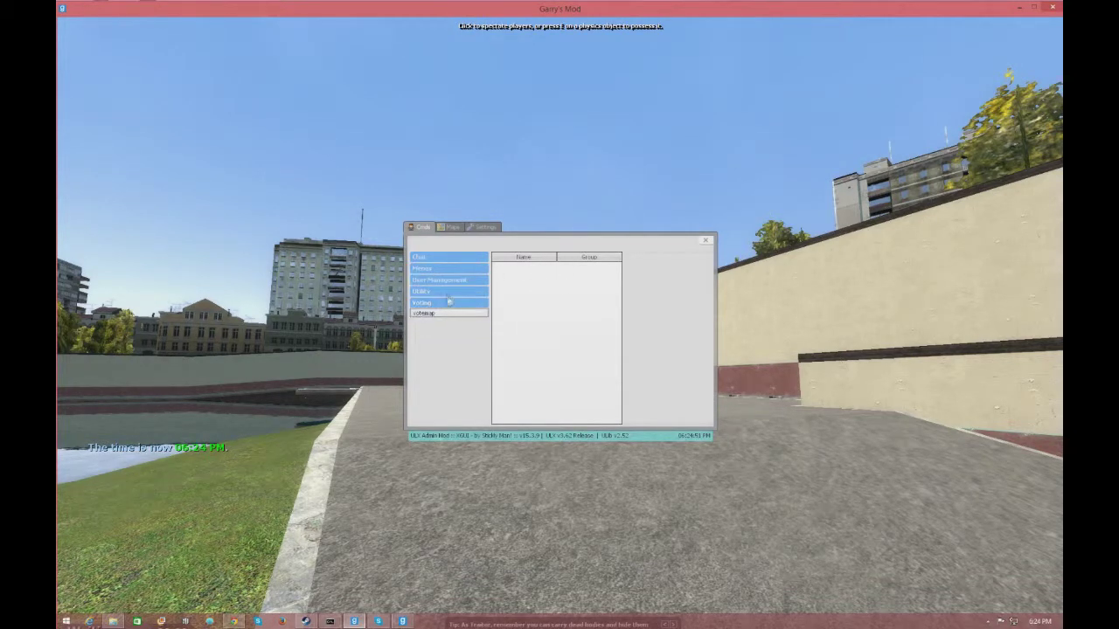
pyautogui.click(448, 291)
pyautogui.click(448, 302)
pyautogui.click(429, 310)
pyautogui.click(455, 302)
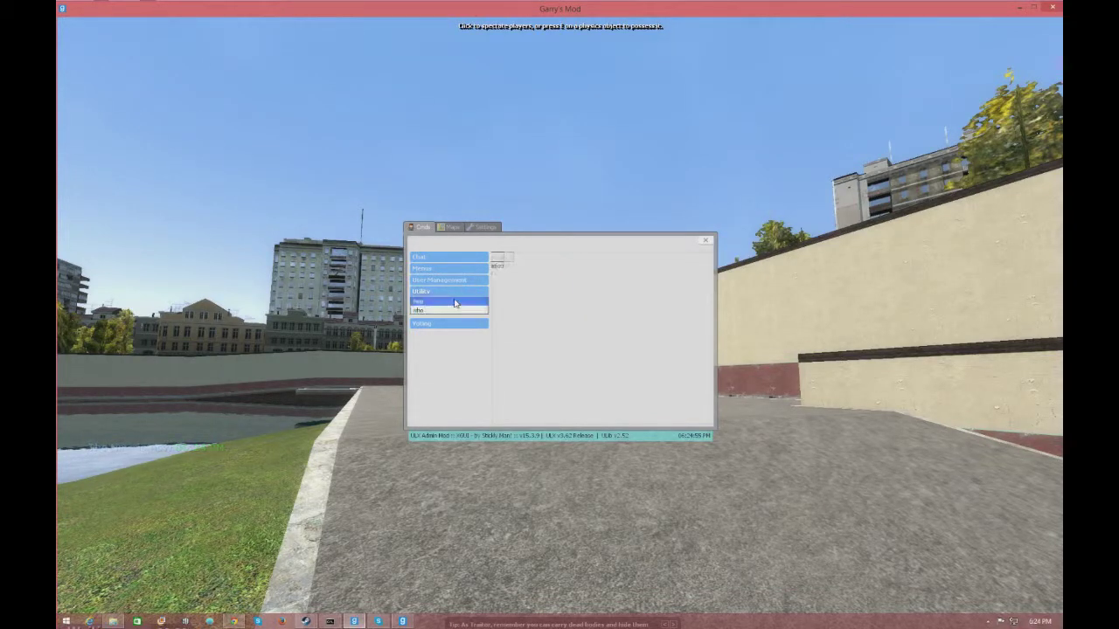
pyautogui.click(452, 310)
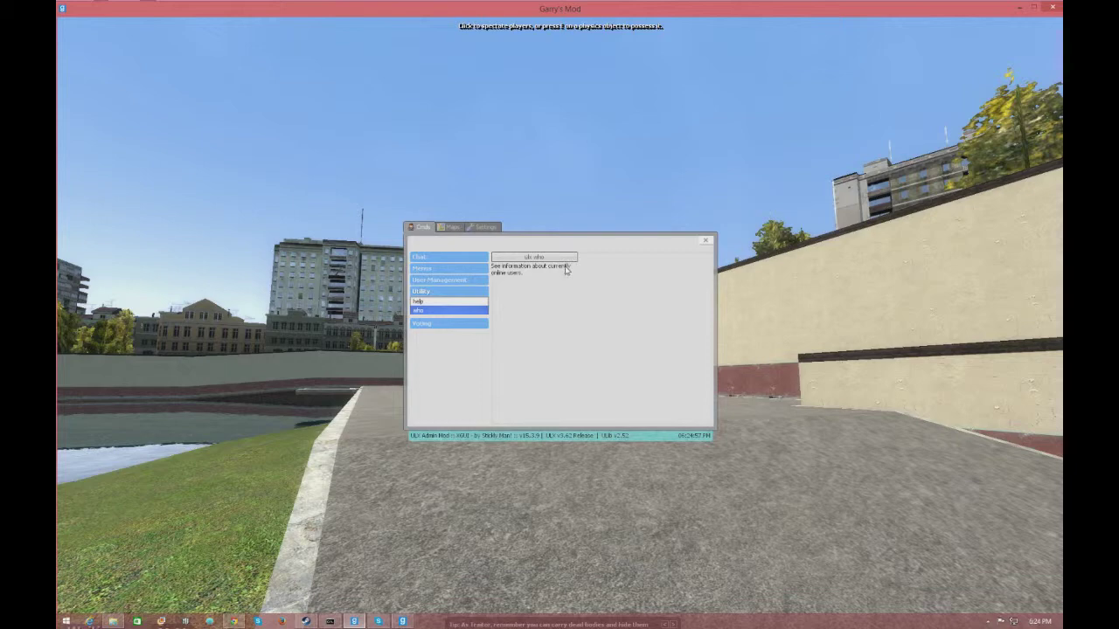
pyautogui.click(706, 240)
# - Reopen the menu with !menu to view the ULX clientside settings, then close it
pyautogui.press('d')
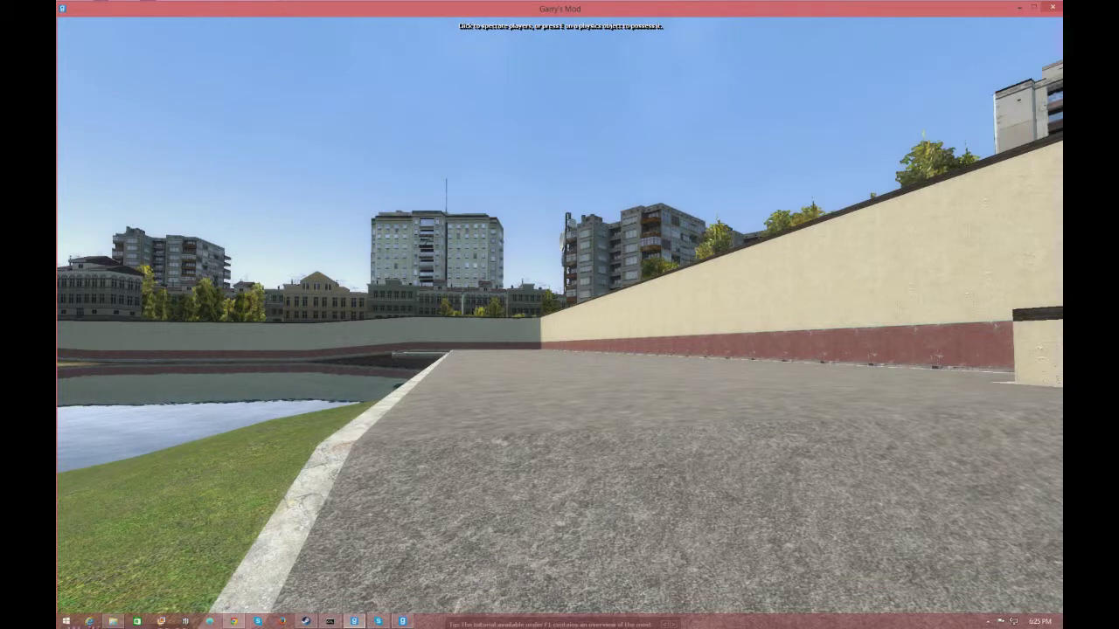
pyautogui.write('y!menu')
pyautogui.press('Return')
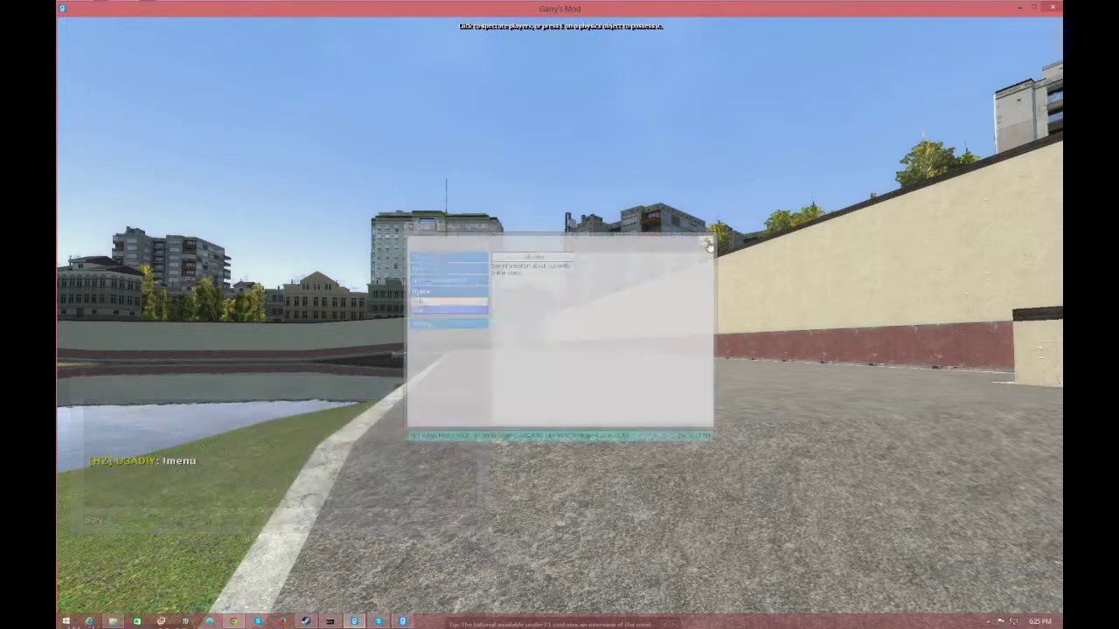
pyautogui.click(482, 231)
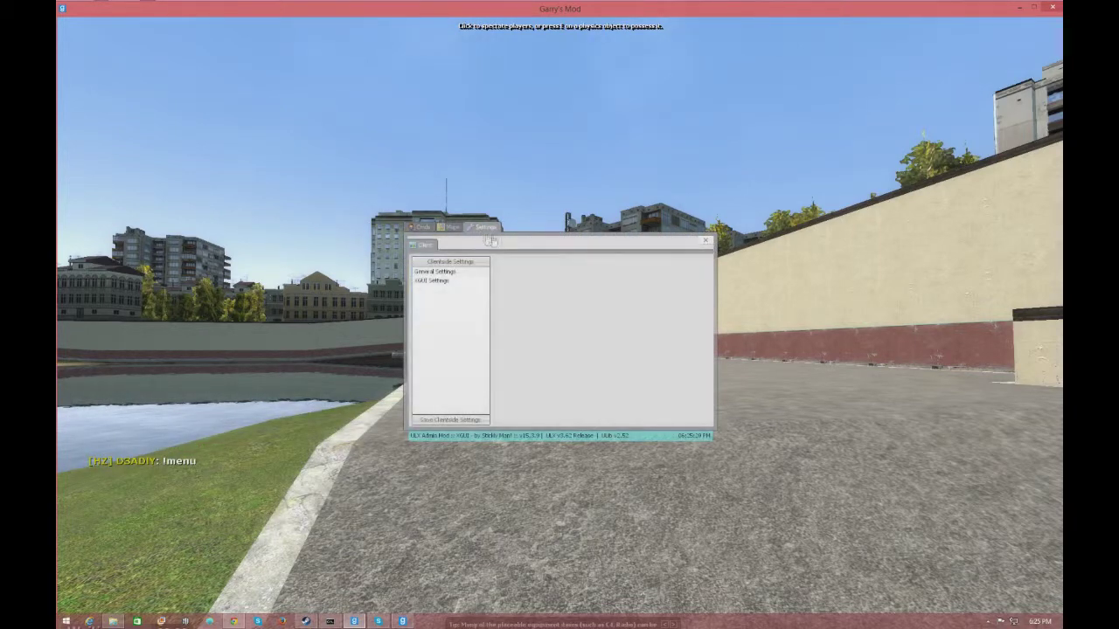
pyautogui.click(705, 241)
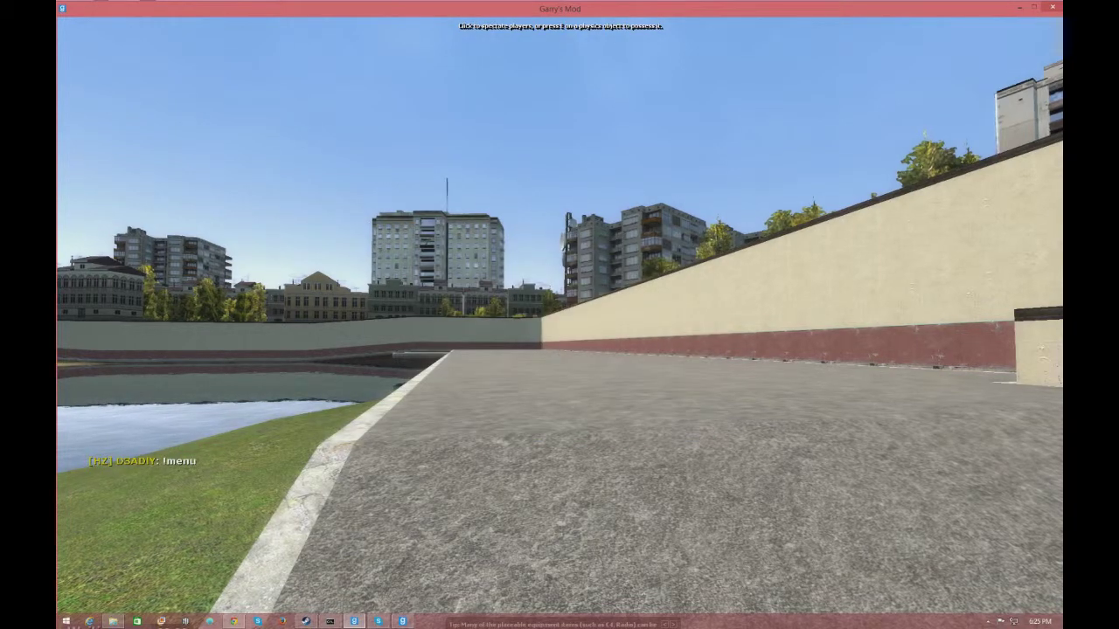
# - Return to the main menu and close the developer console
pyautogui.press('`')
pyautogui.moveTo(495, 46); pyautogui.dragTo(442, 41)
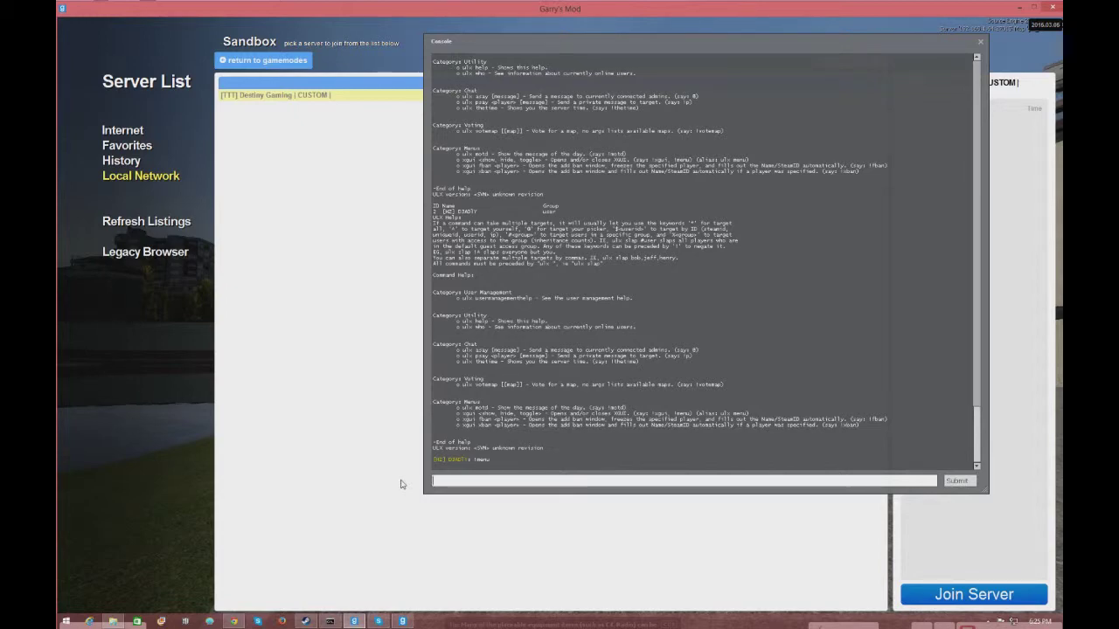
pyautogui.click(980, 42)
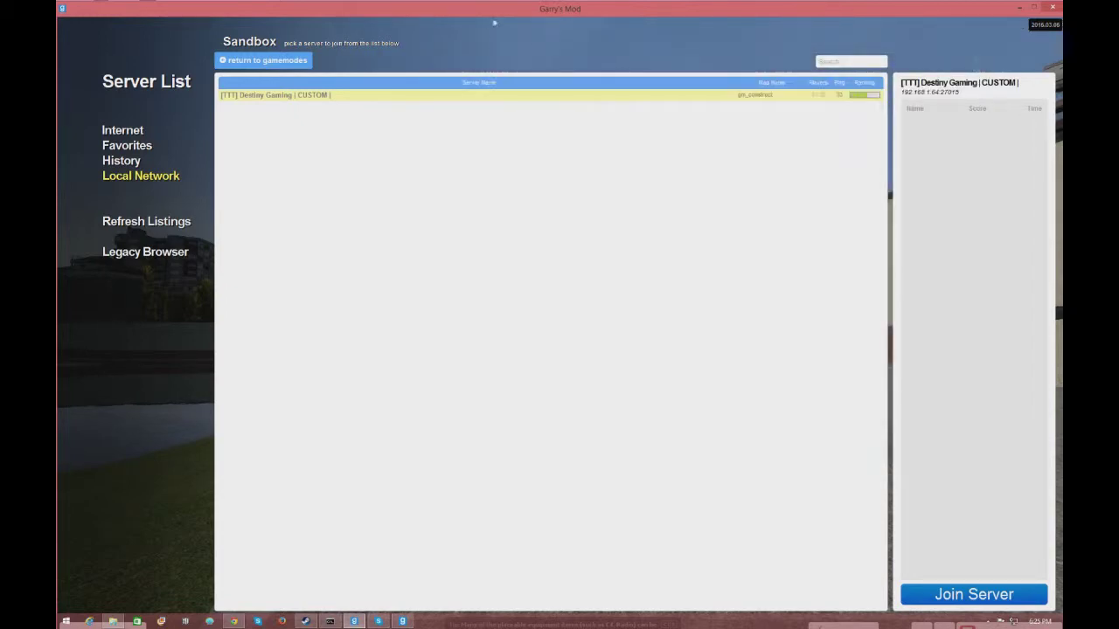
# - Minimize the game and open garrysmod\cfg\server.cfg in Notepad++
pyautogui.press('super+Down')
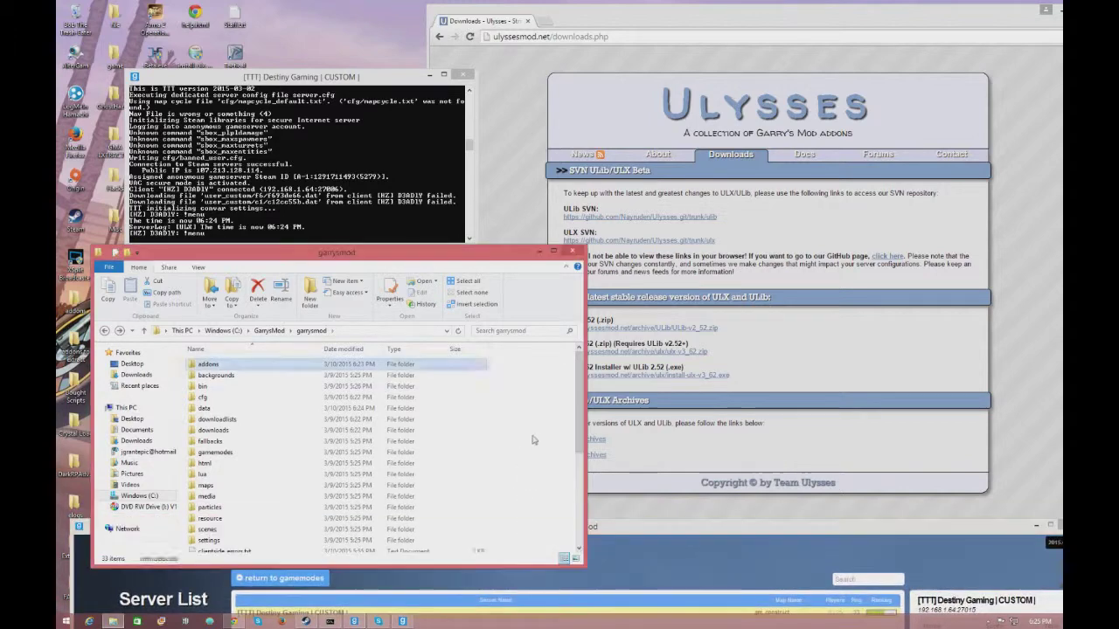
pyautogui.moveTo(482, 254); pyautogui.dragTo(574, 71)
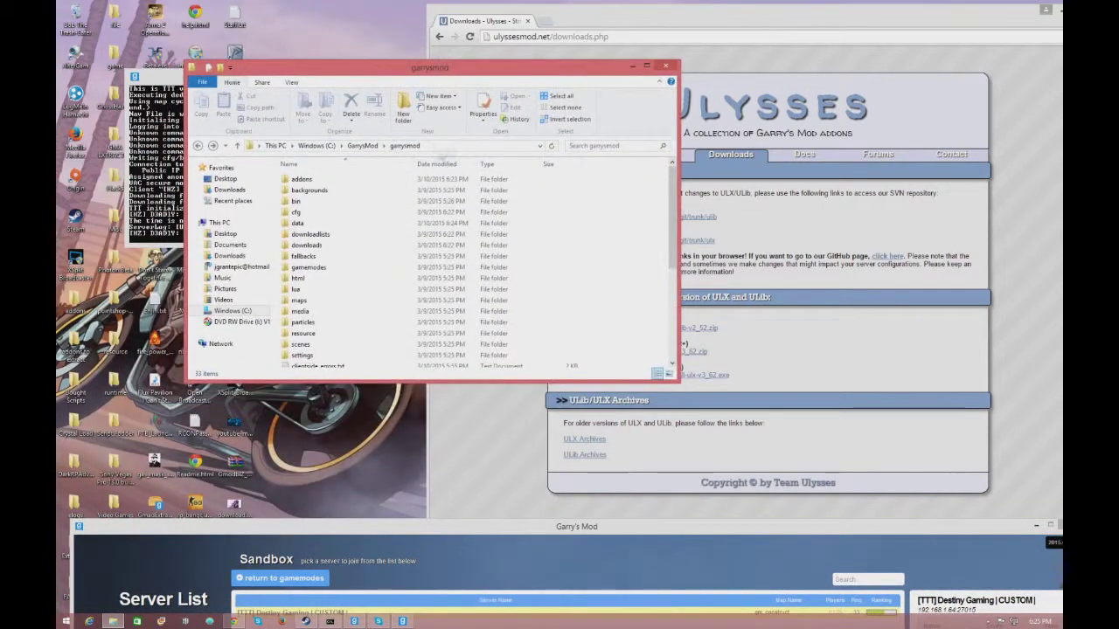
pyautogui.doubleClick(364, 210)
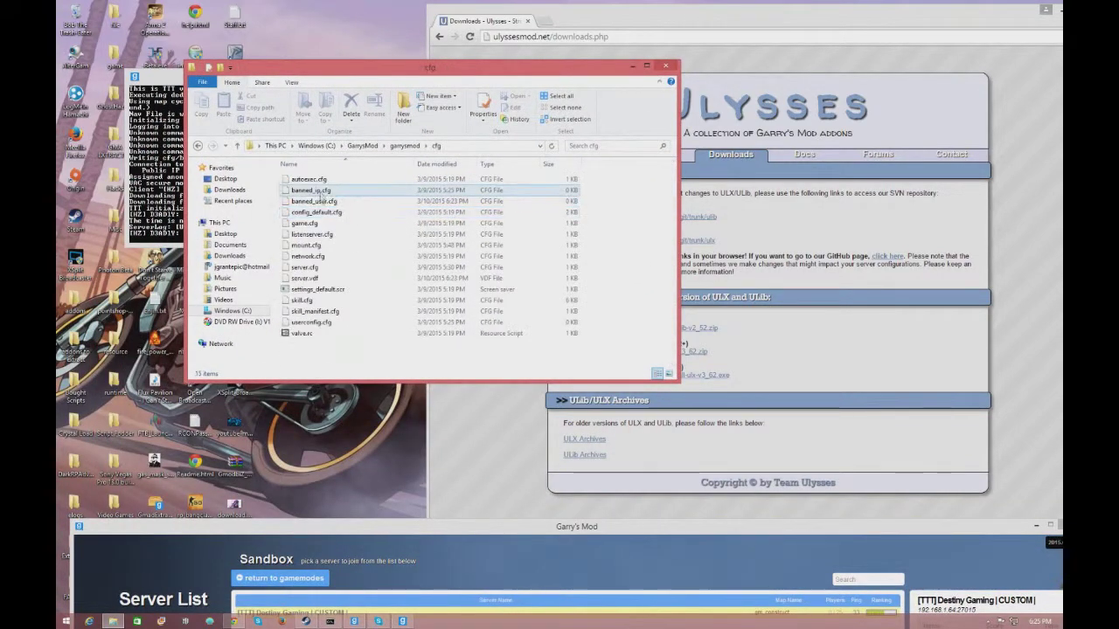
pyautogui.rightClick(300, 265)
pyautogui.press('Escape')
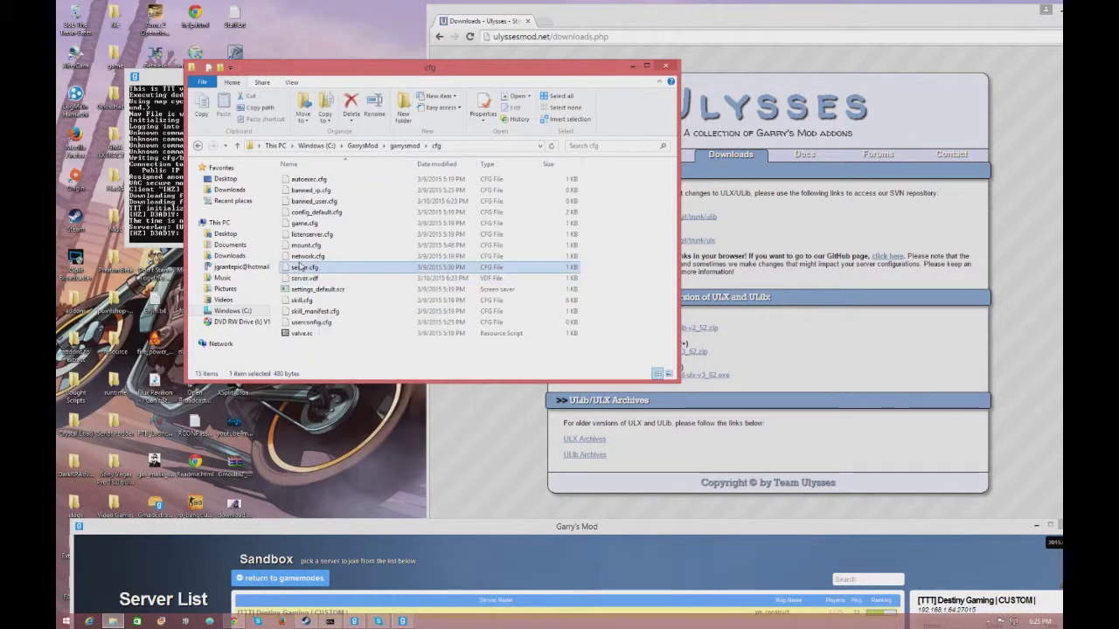
pyautogui.rightClick(301, 265)
pyautogui.click(343, 282)
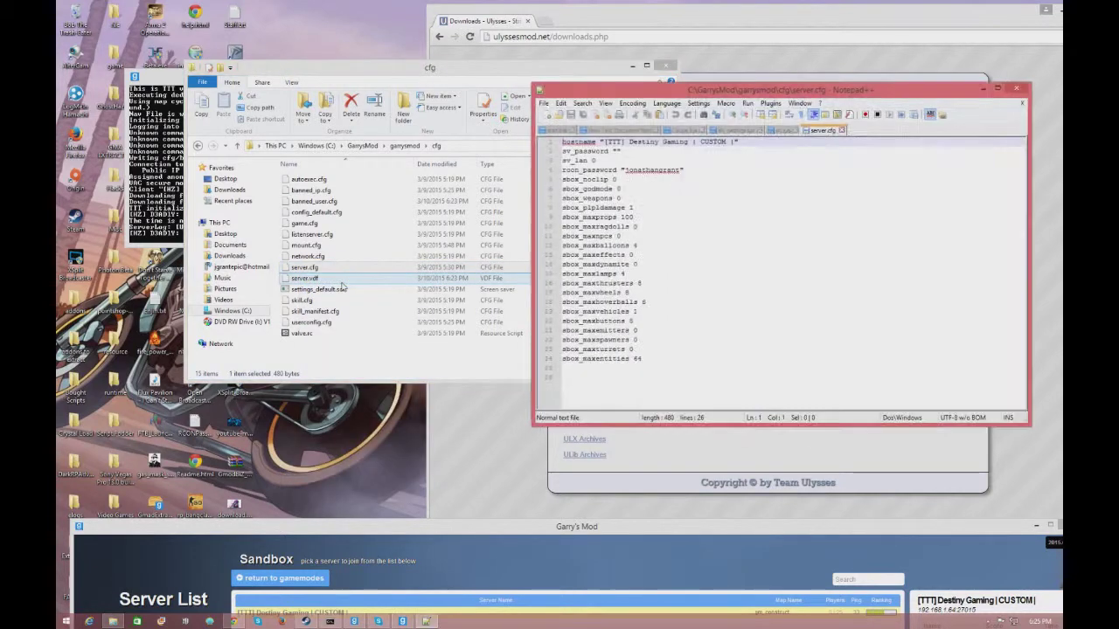
# - Maximize Notepad++ and review the server.cfg settings, including the existing rcon_password line
pyautogui.doubleClick(638, 91)
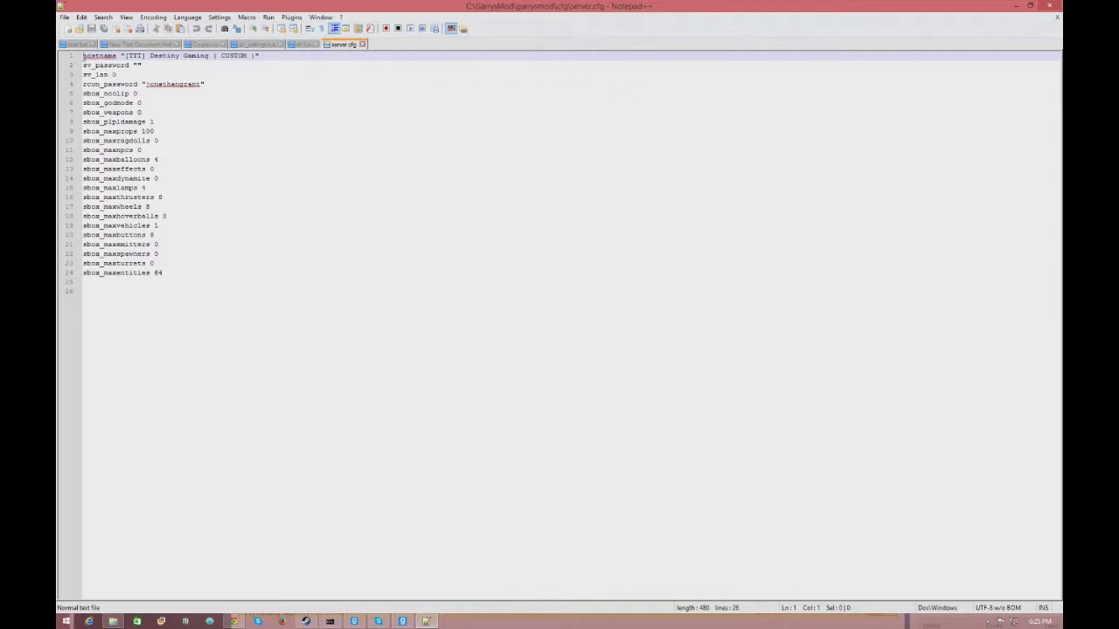
pyautogui.moveTo(83, 55)
pyautogui.mouseDown()
pyautogui.moveTo(250, 142)
pyautogui.moveTo(387, 279)
pyautogui.moveTo(349, 216)
pyautogui.moveTo(85, 54)
pyautogui.mouseUp()
pyautogui.click(385, 280)
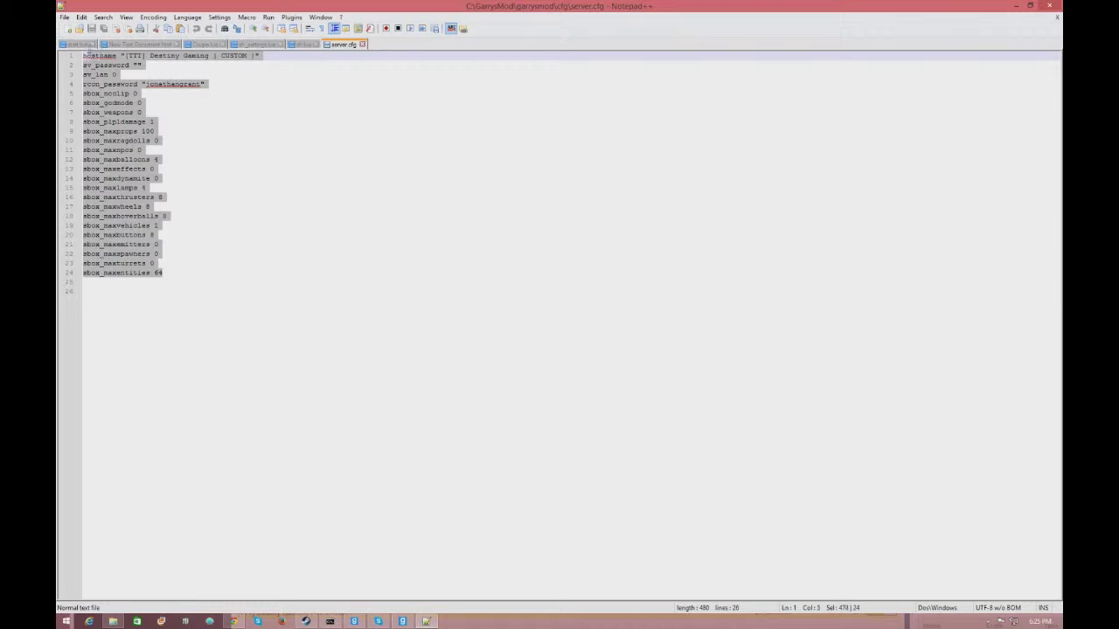
pyautogui.click(380, 150)
pyautogui.moveTo(195, 116); pyautogui.dragTo(88, 54)
pyautogui.click(256, 161)
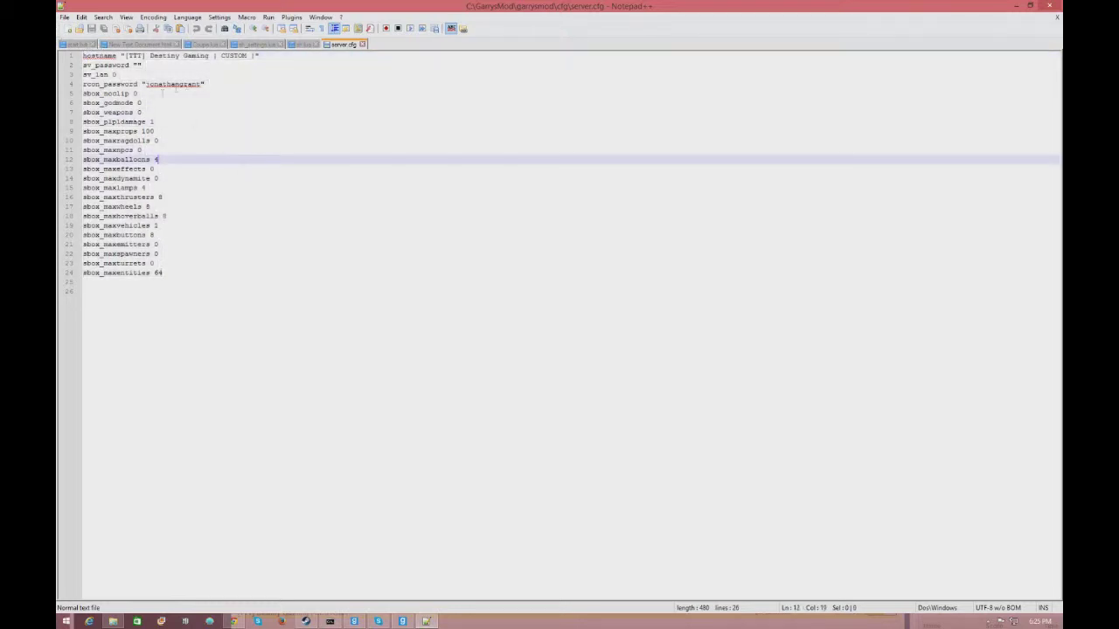
pyautogui.moveTo(202, 84); pyautogui.dragTo(144, 85)
pyautogui.click(213, 86)
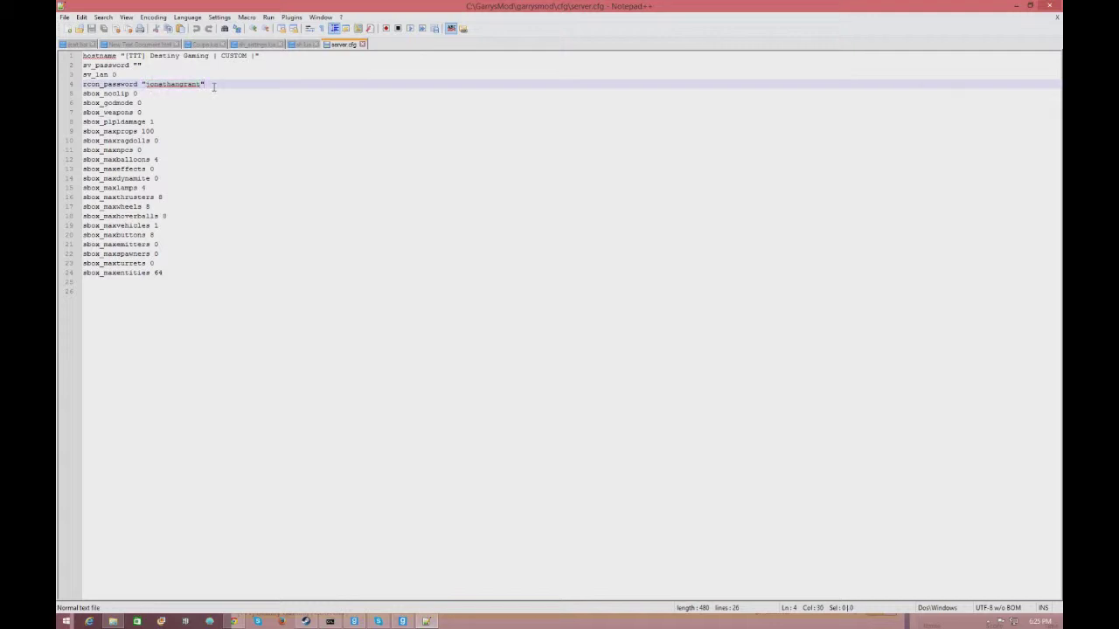
# - Try an rcon_password entry on line 25, delete it, then bring the srcds console forward
pyautogui.click(213, 284)
pyautogui.write('rcon')
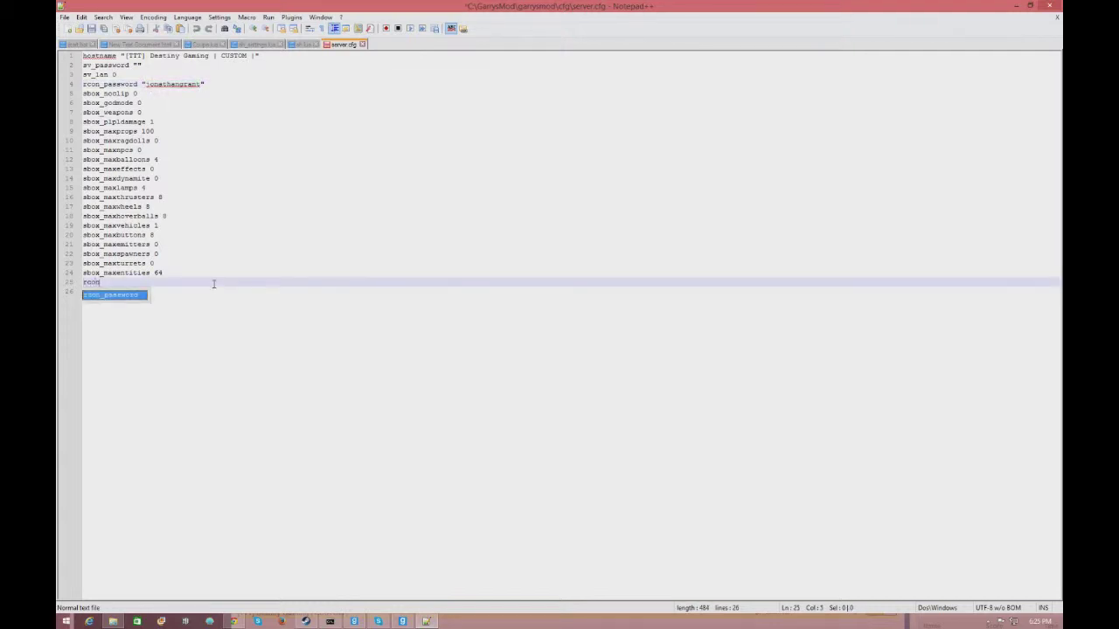
pyautogui.write('_pass')
pyautogui.press('Return')
pyautogui.write('"')
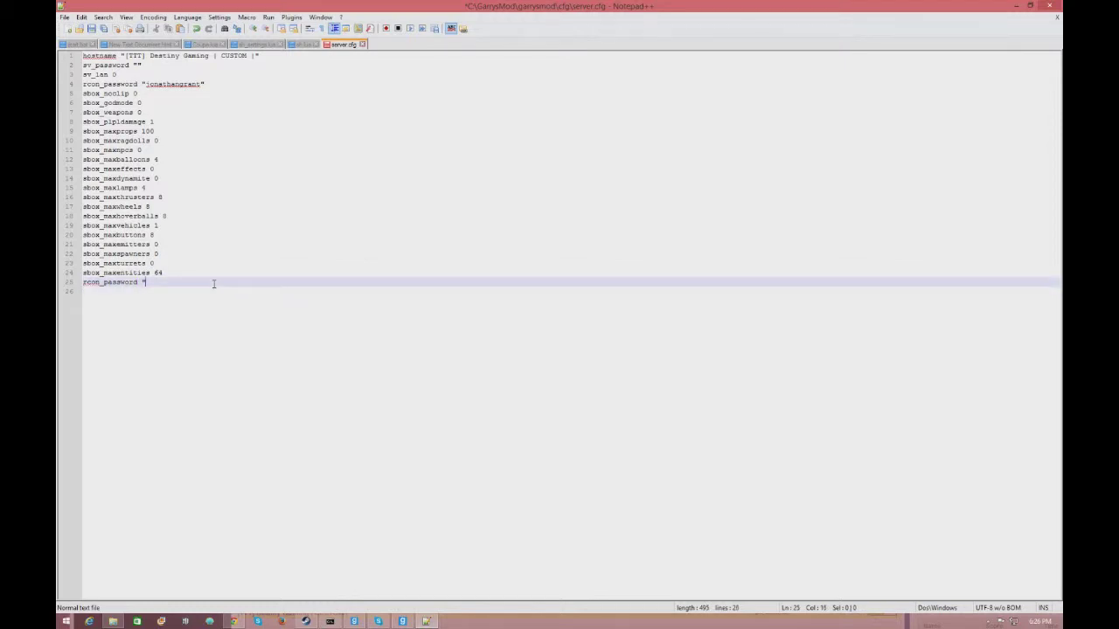
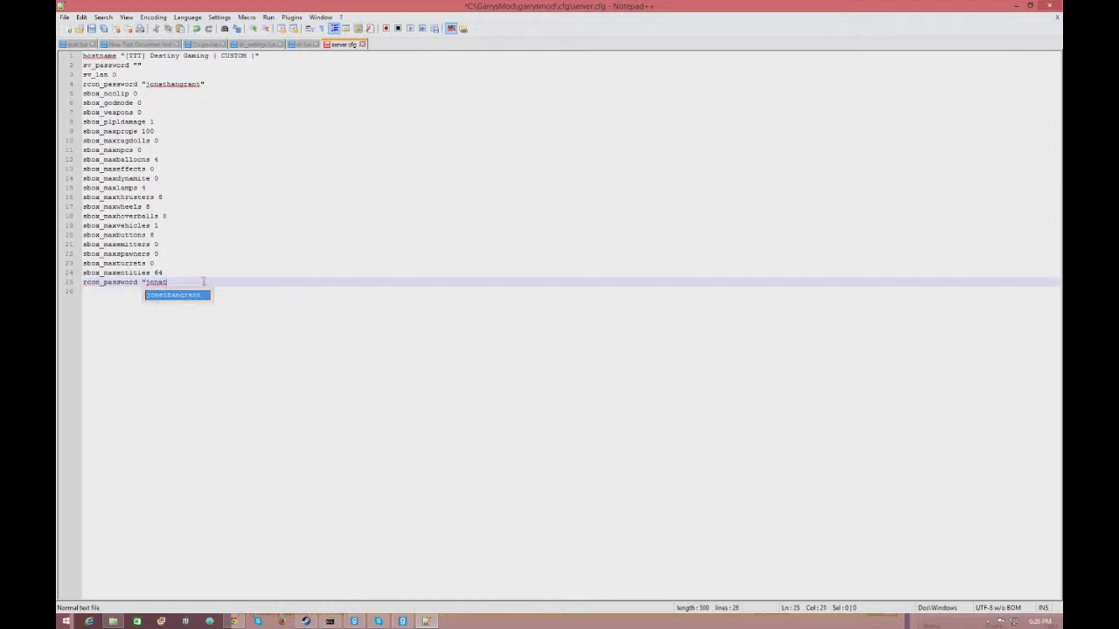
pyautogui.moveTo(203, 282); pyautogui.dragTo(75, 284)
pyautogui.press('BackSpace')
pyautogui.click(229, 83)
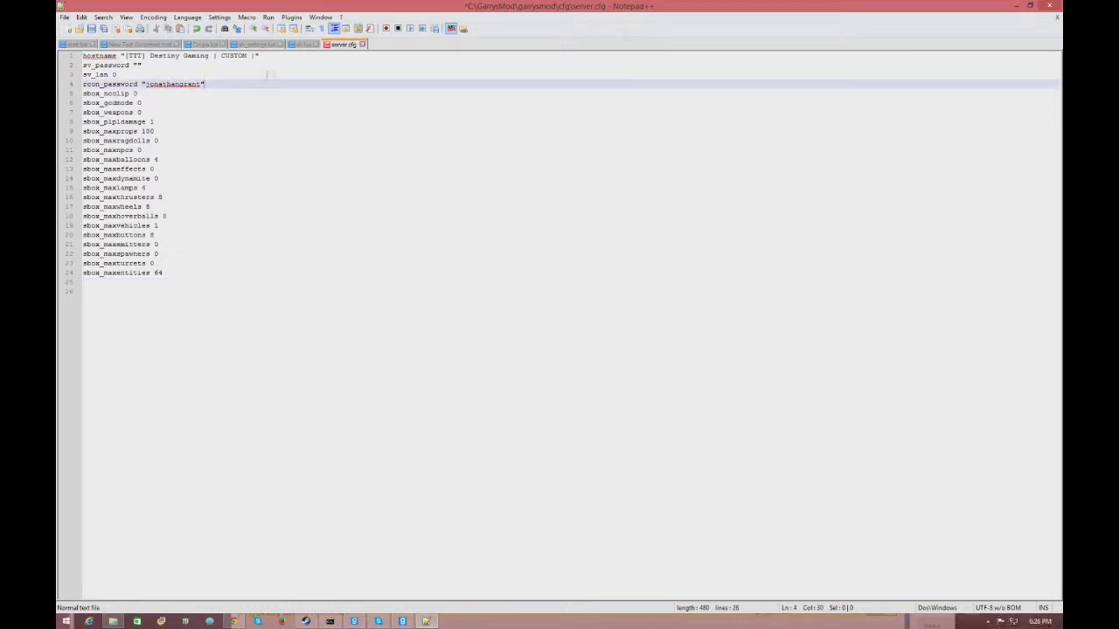
pyautogui.click(403, 621)
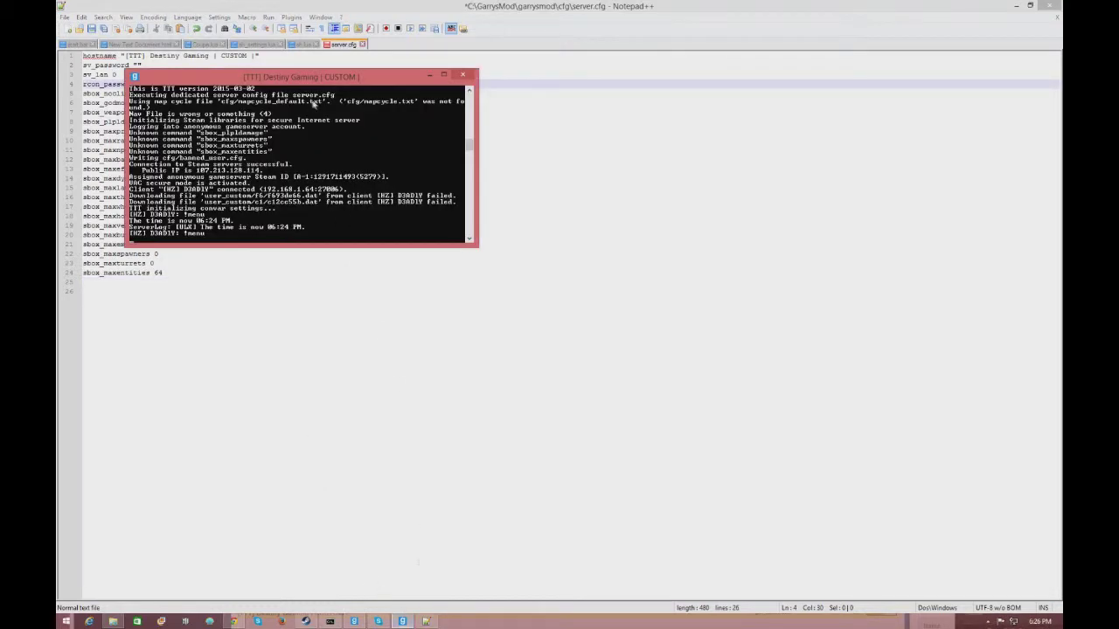
# - In the Garry's Mod console, set the rcon password and test it with 'rcon echo'
pyautogui.click(354, 621)
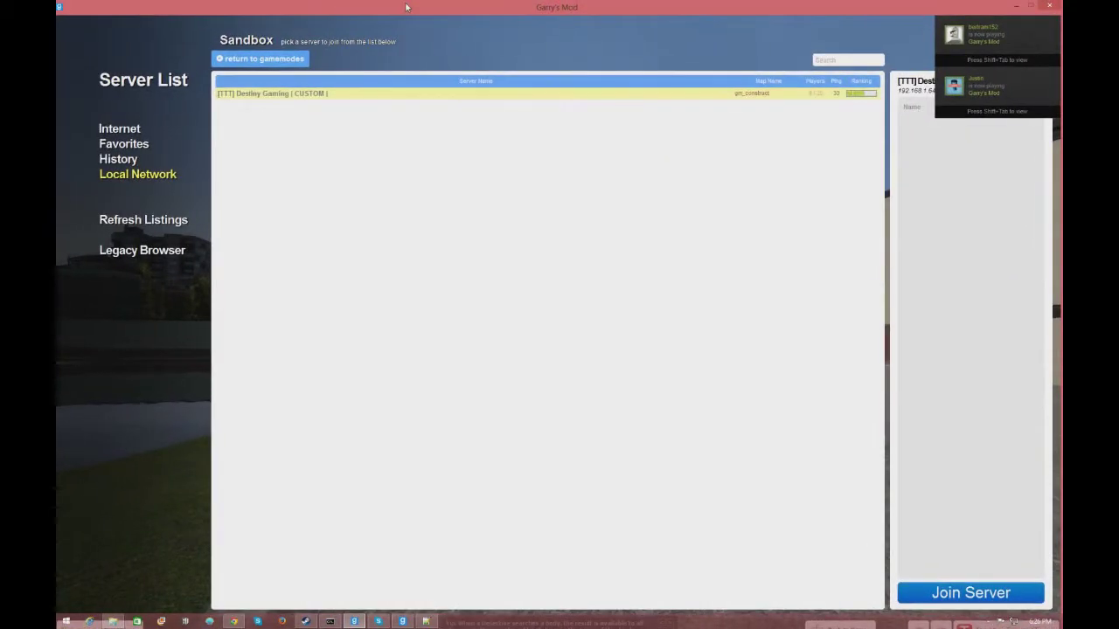
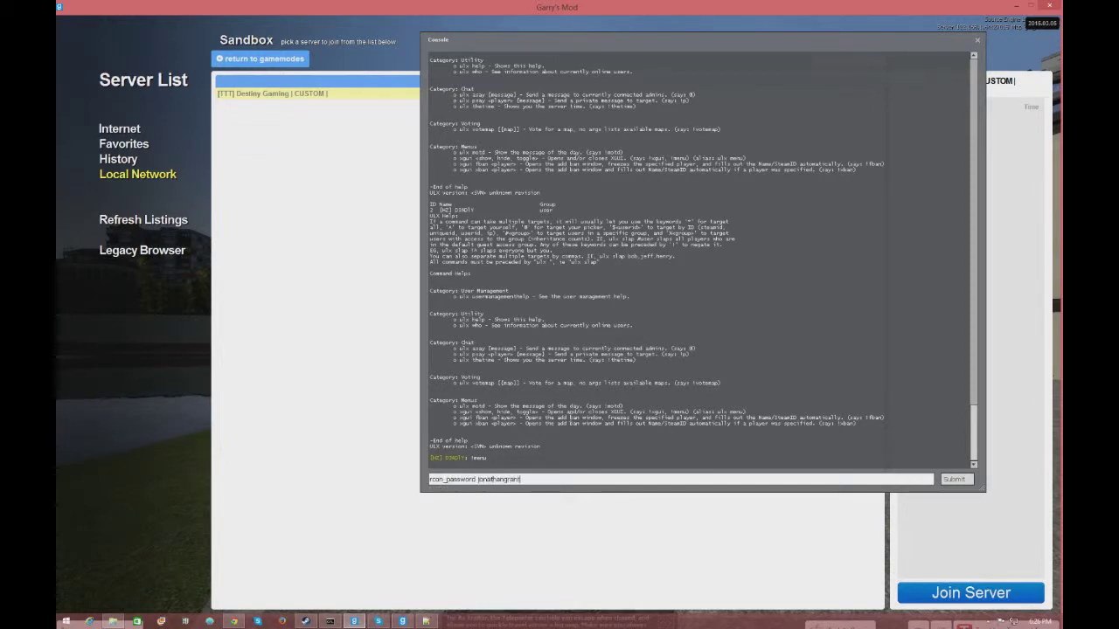
pyautogui.press('Return')
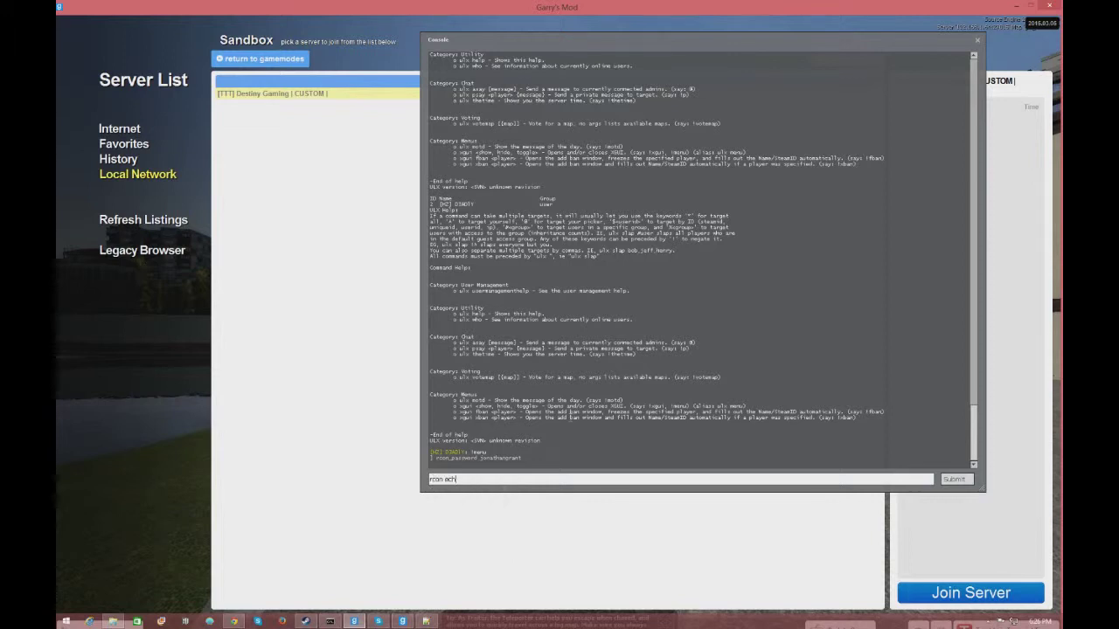
pyautogui.press('Return')
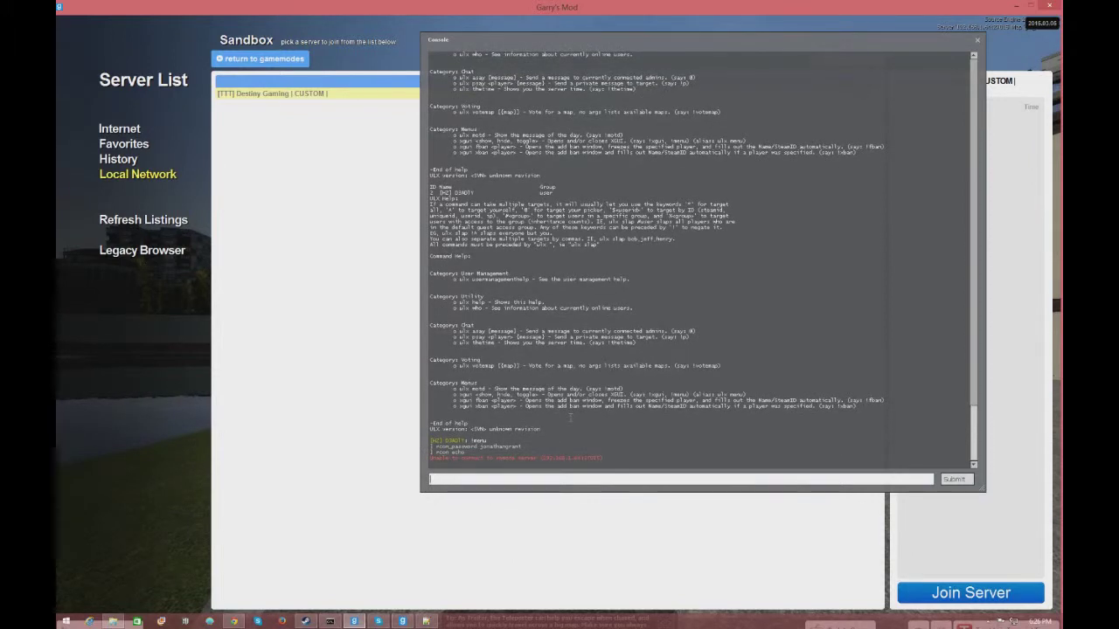
# - Run 'rcon ulx adduser' with the player's name and superadmin from the game console
pyautogui.press('Up')
pyautogui.press('BackSpace')
pyautogui.press('BackSpace')
pyautogui.press('BackSpace')
pyautogui.press('BackSpace')
pyautogui.press('BackSpace')
pyautogui.press('BackSpace')
pyautogui.press('BackSpace')
pyautogui.press('BackSpace')
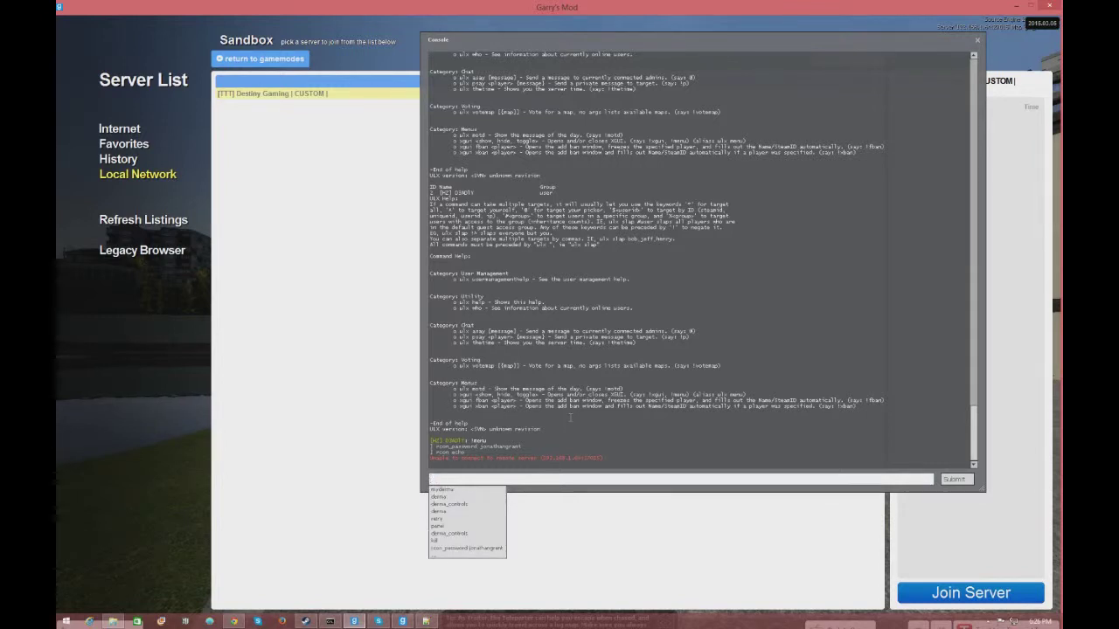
pyautogui.write('rco')
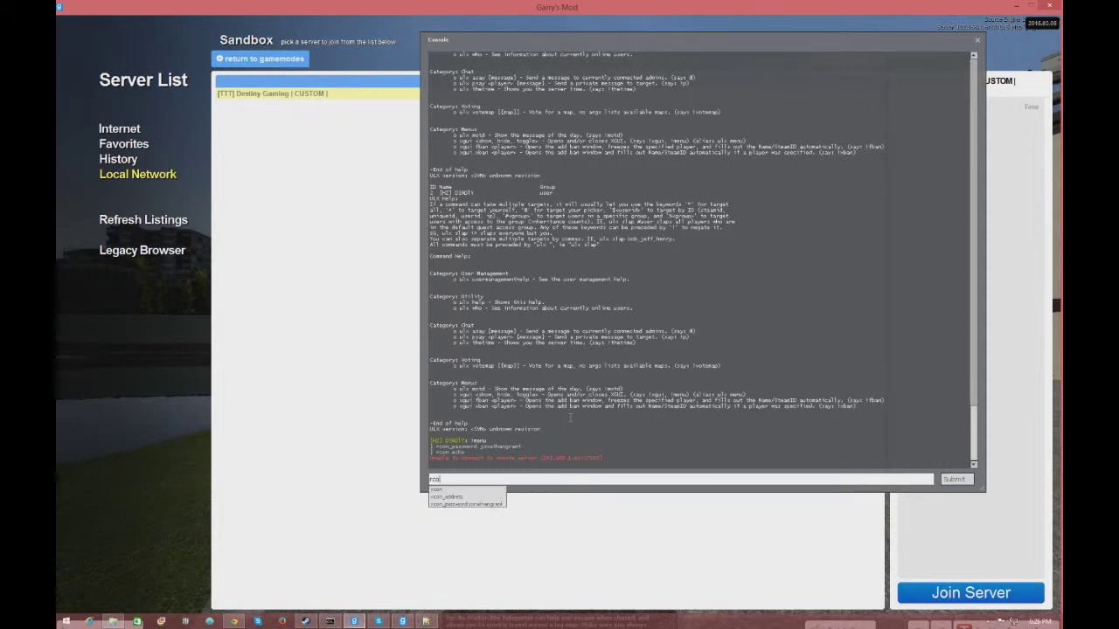
pyautogui.write('n ulx adduser')
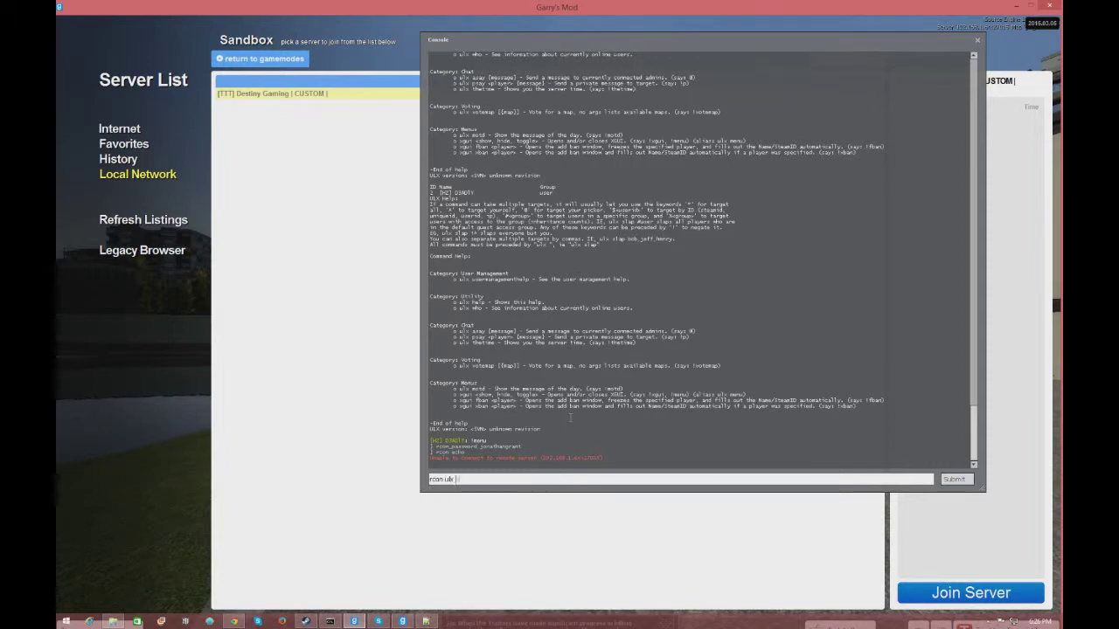
pyautogui.press('Return')
pyautogui.press('Up')
pyautogui.press('BackSpace')
pyautogui.press('BackSpace')
pyautogui.press('BackSpace')
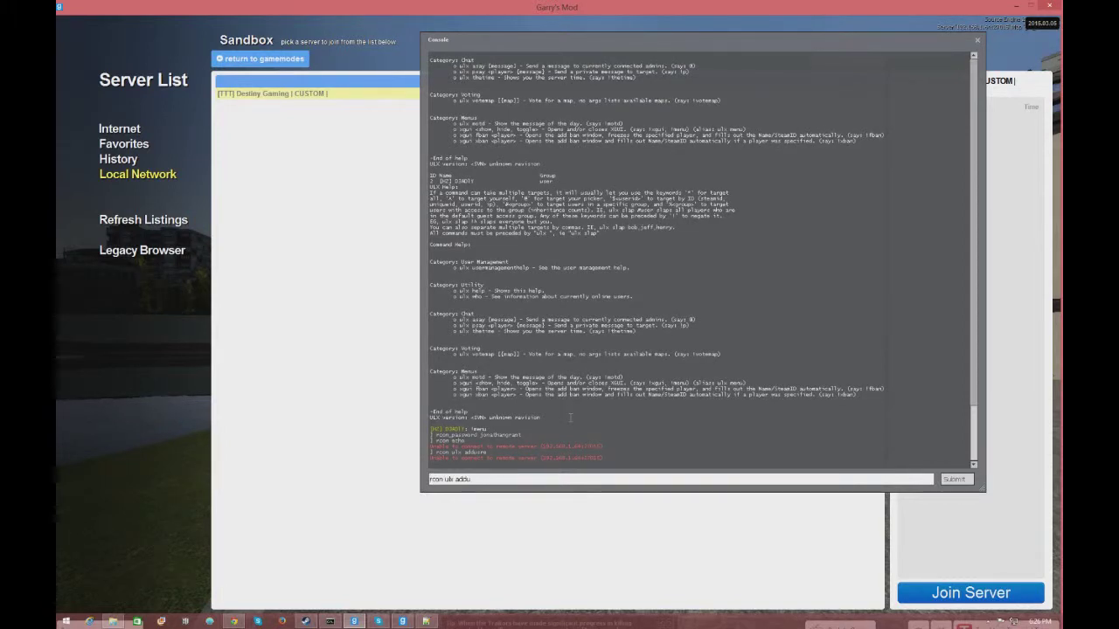
pyautogui.write('ser')
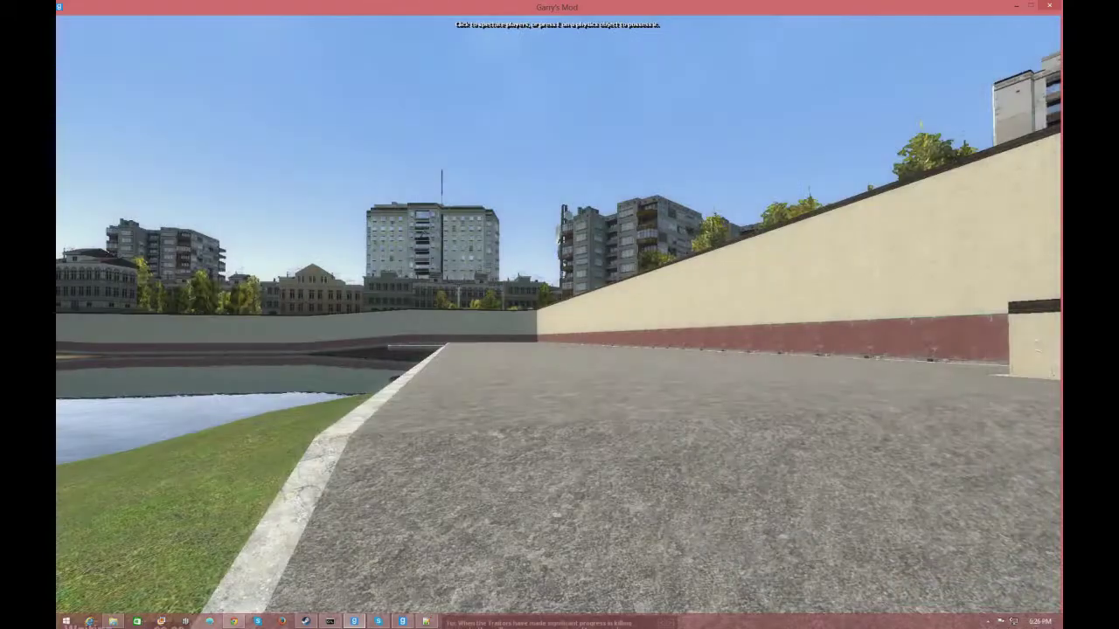
pyautogui.press('Tab')
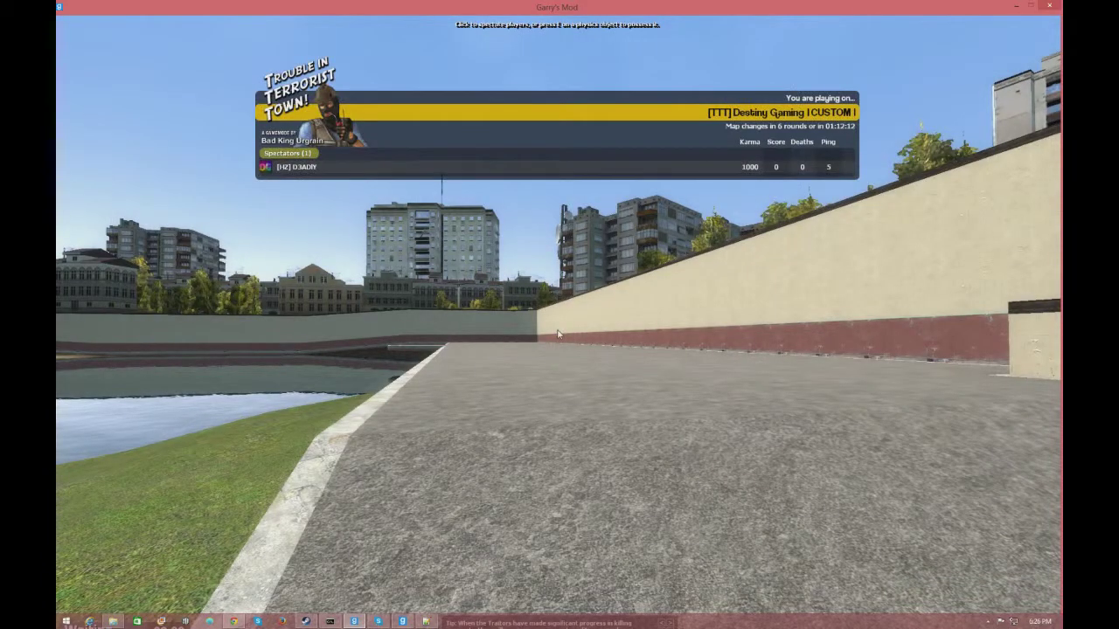
pyautogui.press('Escape')
pyautogui.write('D3ADLY')
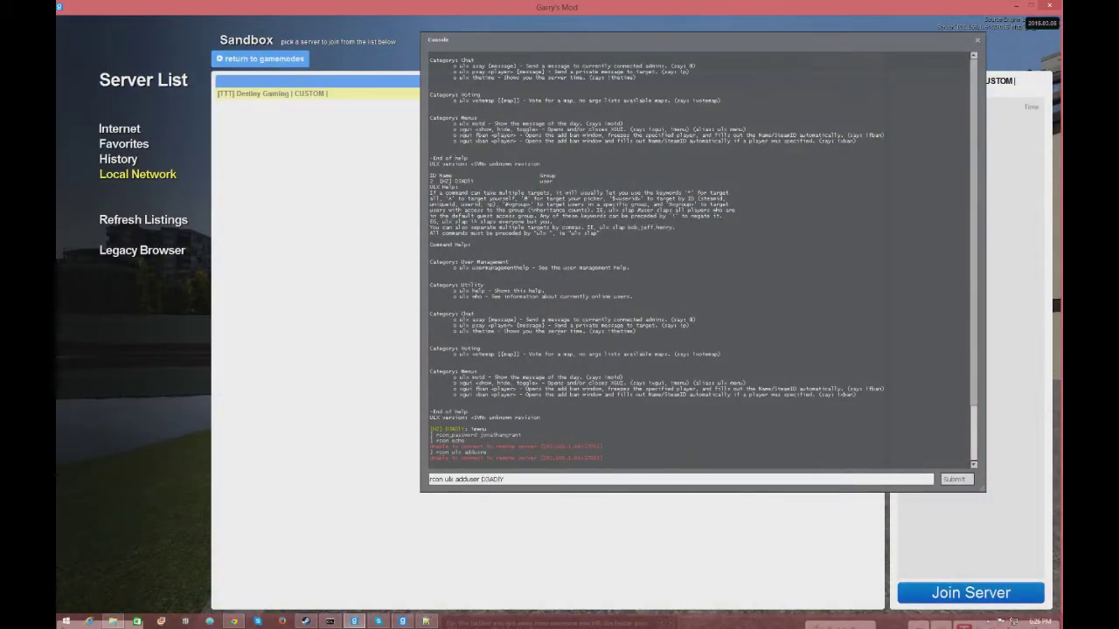
pyautogui.write(' superadmin')
pyautogui.press('Return')
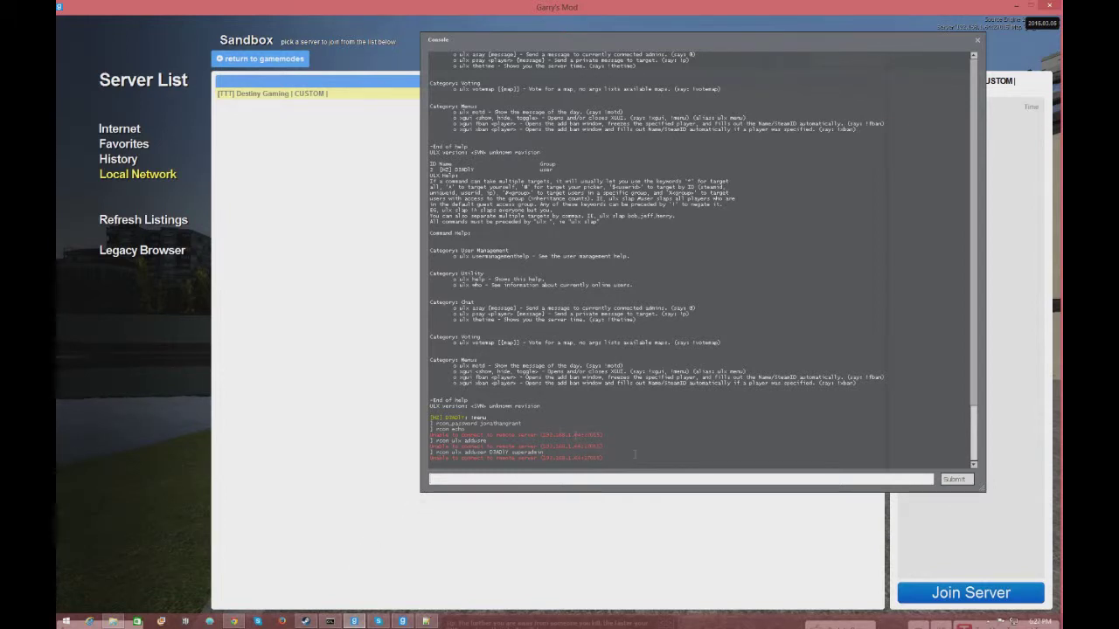
# - Inspect the remote-server connection error, then bring the dedicated server console forward
pyautogui.moveTo(634, 455); pyautogui.dragTo(430, 458)
pyautogui.click(447, 550)
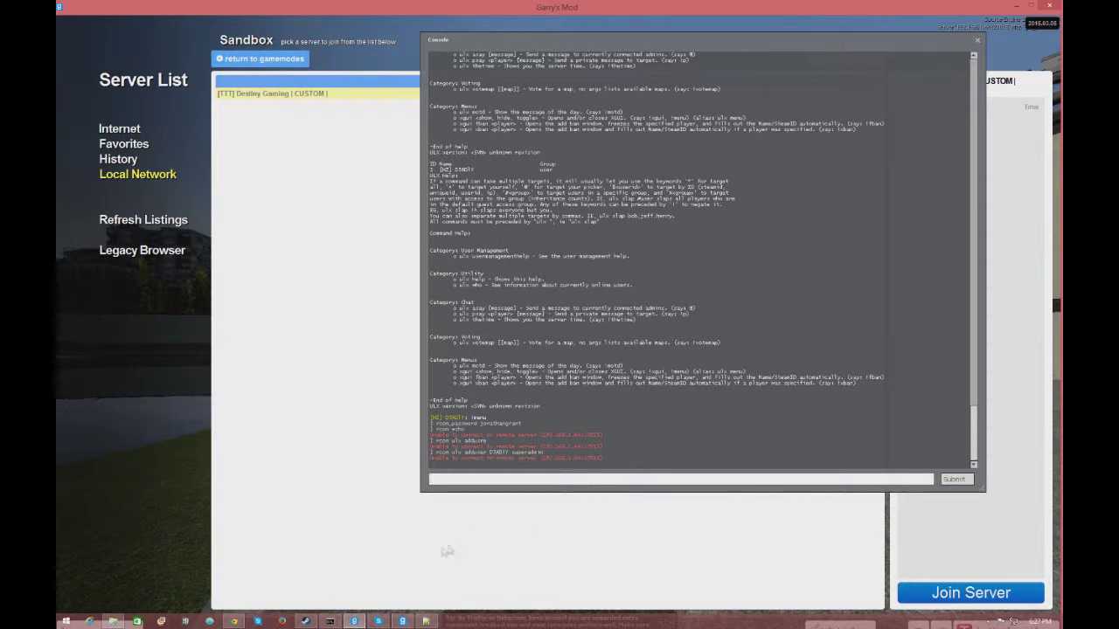
pyautogui.click(402, 622)
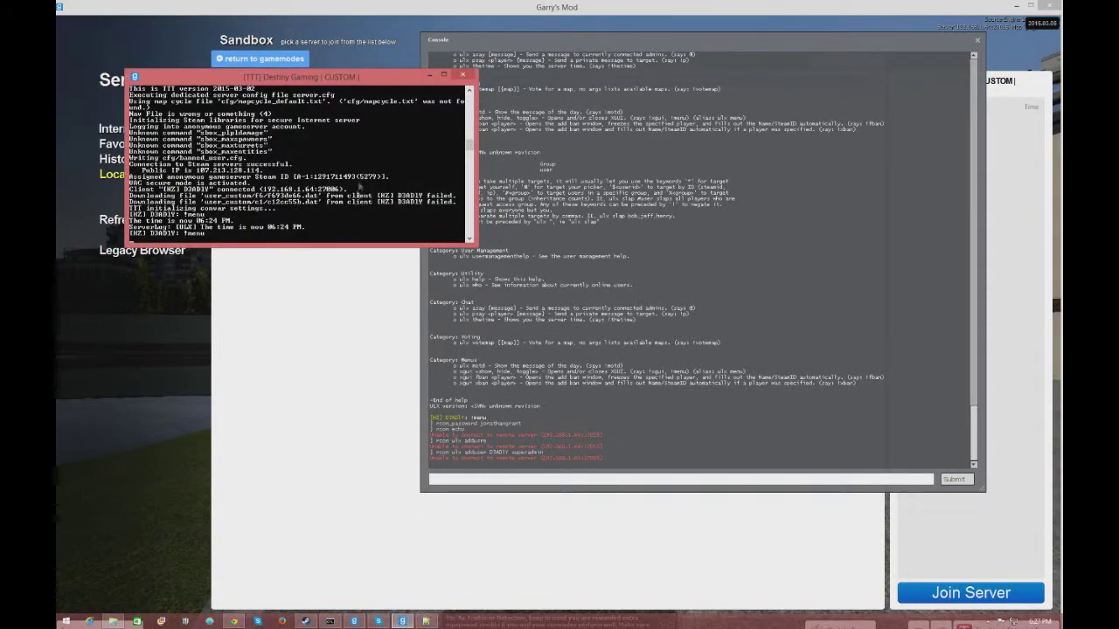
# - In the srcds console, run 'ulx adduser' with the player's name and superadmin, then return to the game
pyautogui.moveTo(304, 78); pyautogui.dragTo(566, 236)
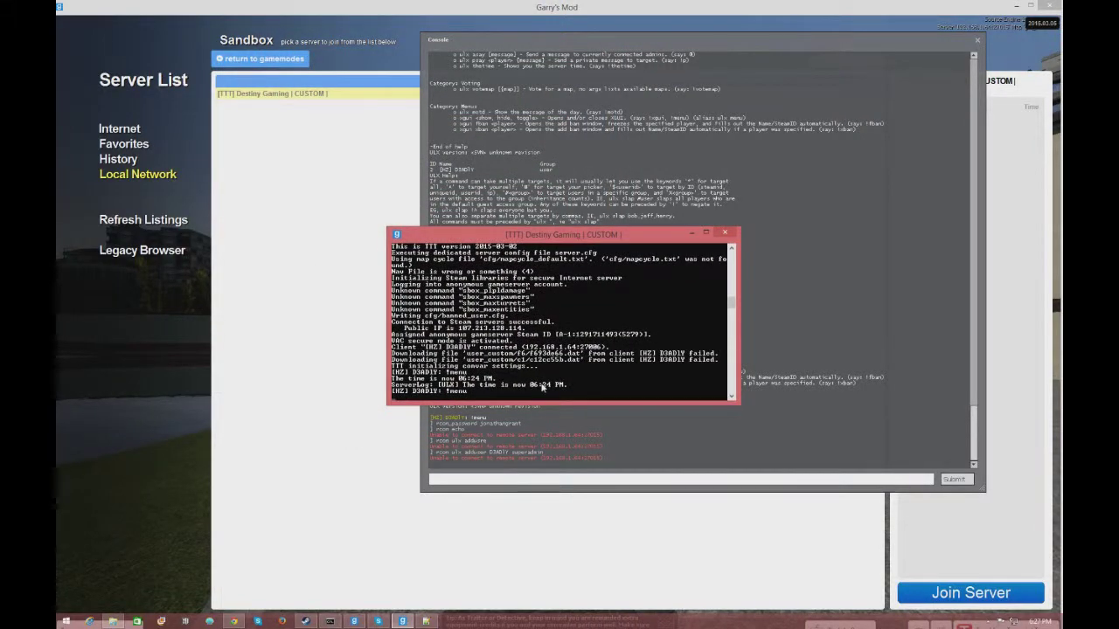
pyautogui.write('ulx adduser D3ADlY superadmin')
pyautogui.press('Return')
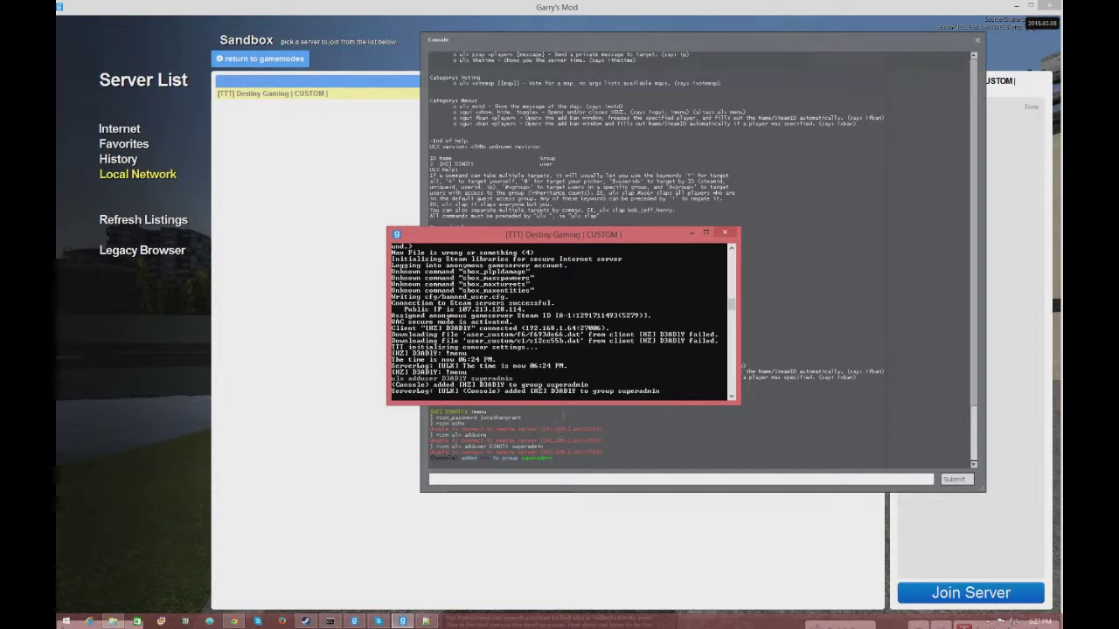
pyautogui.click(641, 479)
# - Back in the game world, check the TTT scoreboard and send the ULX menu chat command
pyautogui.press('Escape')
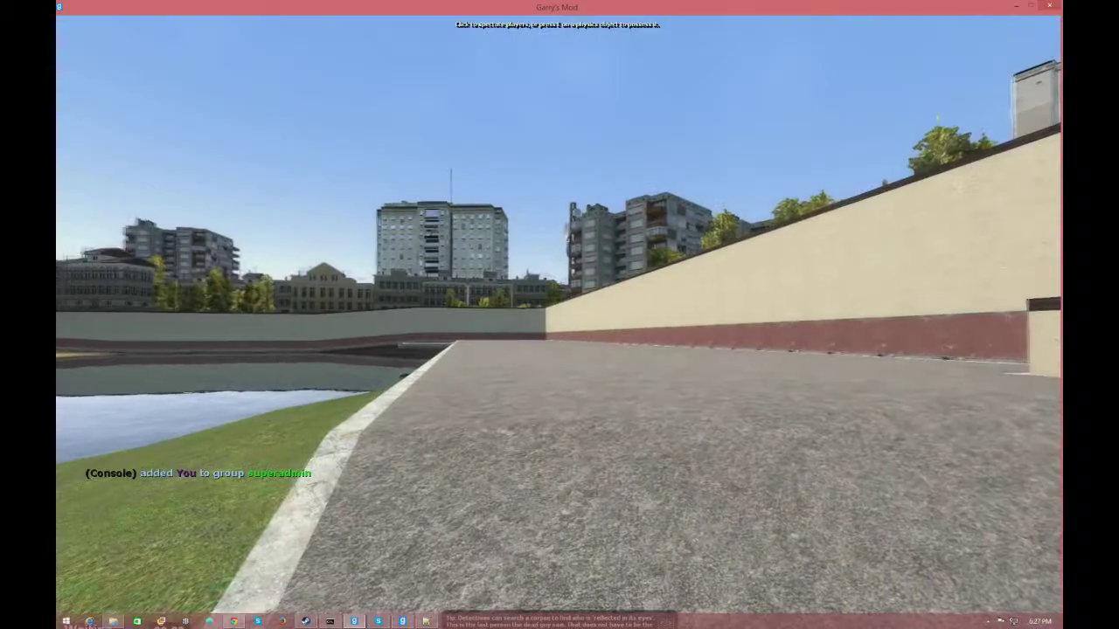
pyautogui.press('w')
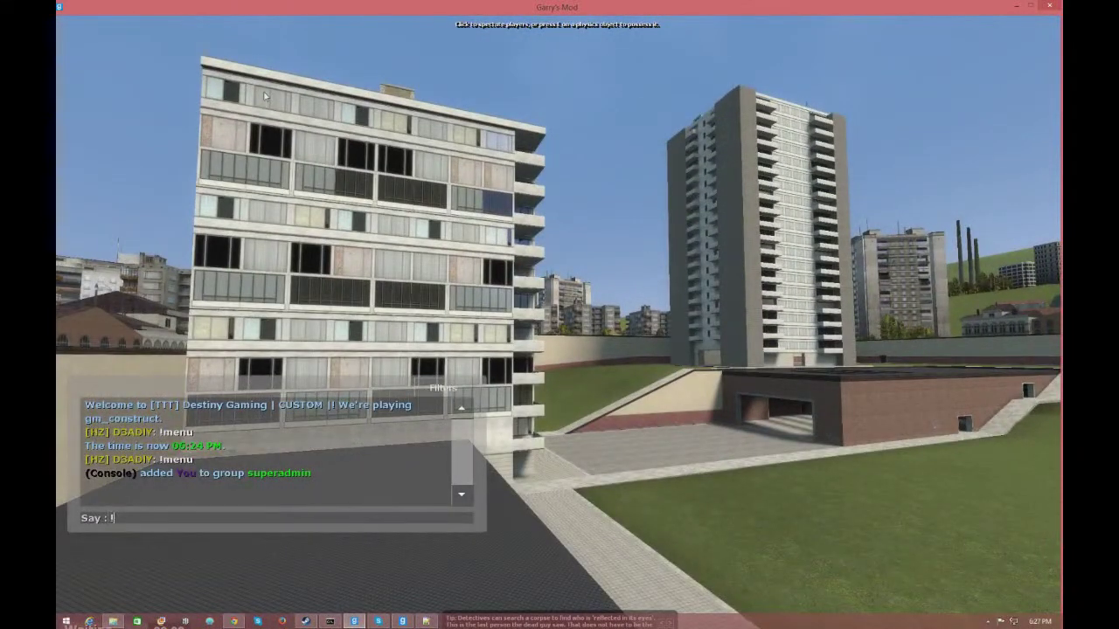
pyautogui.press('Escape')
pyautogui.press('Tab')
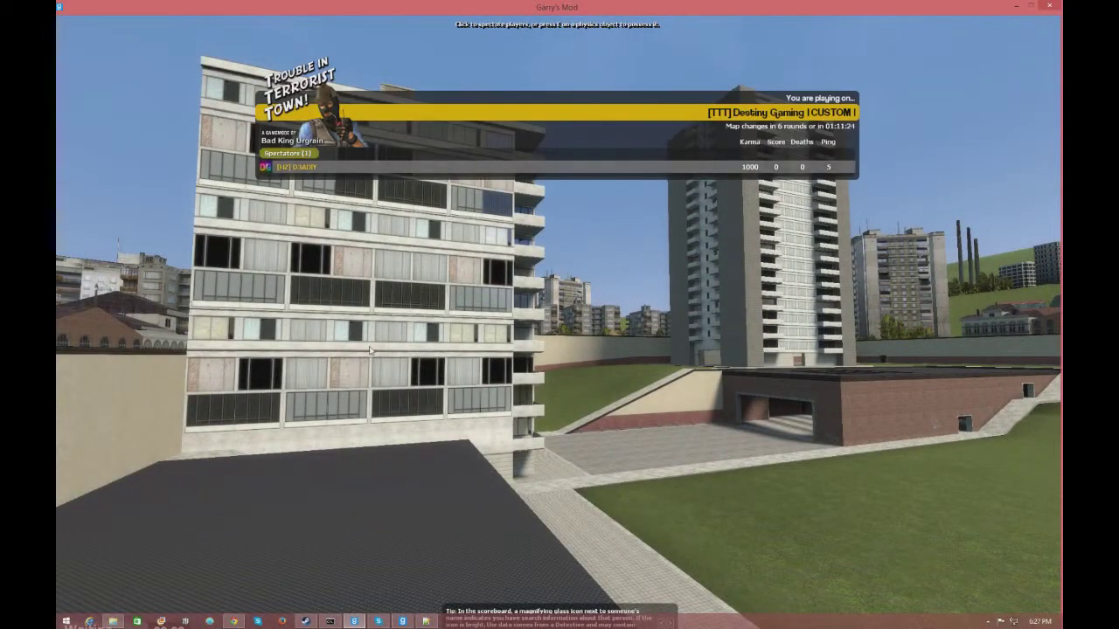
pyautogui.press('w')
pyautogui.press('Tab')
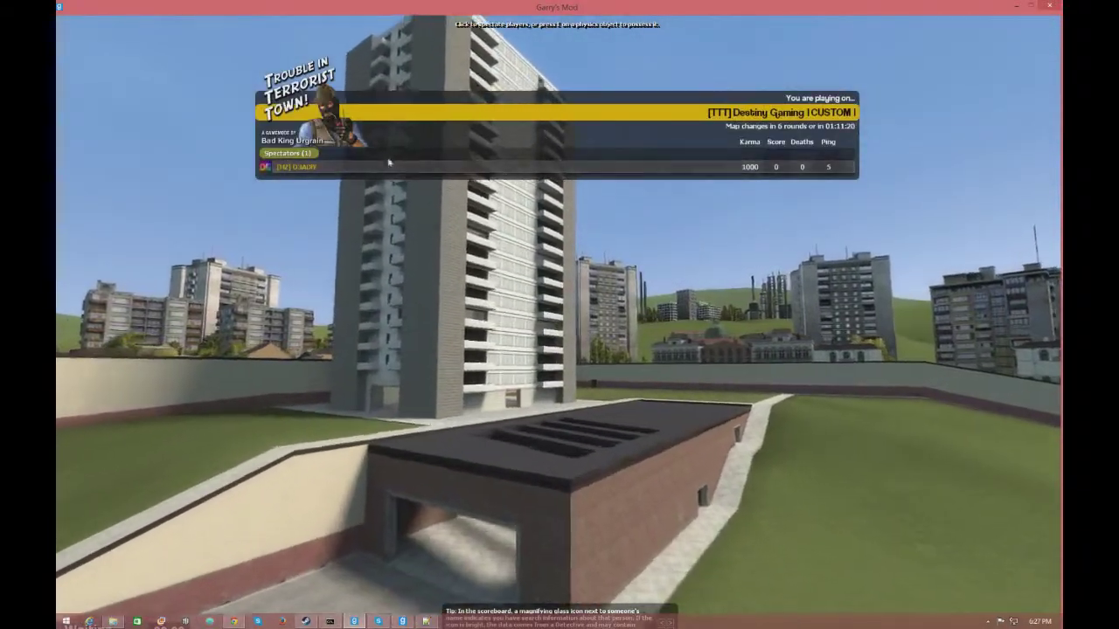
pyautogui.write('y!')
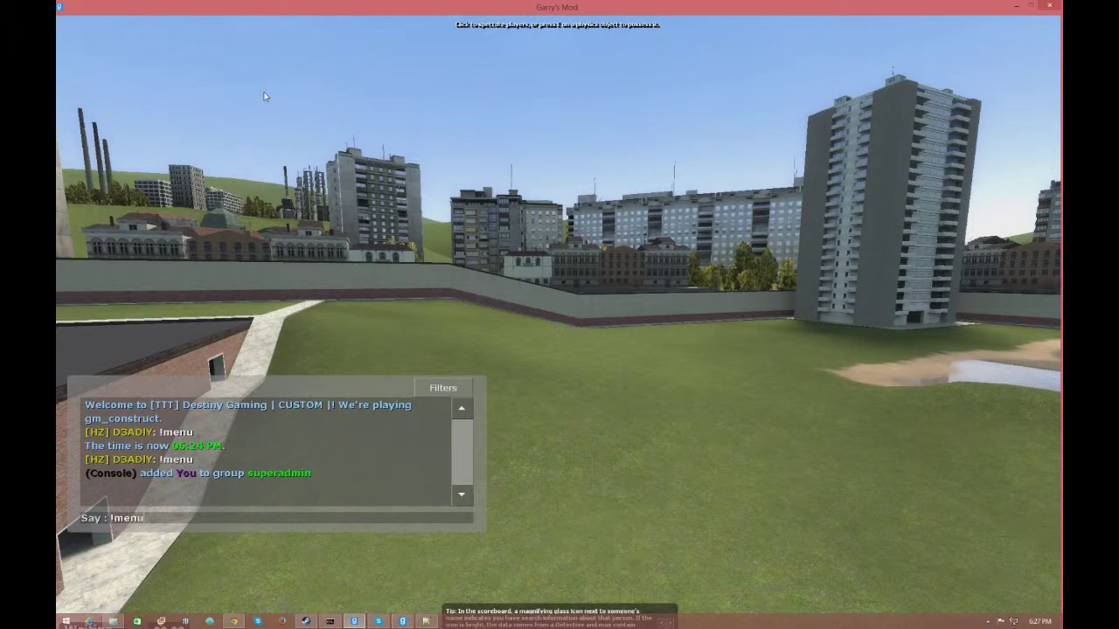
pyautogui.press('Return')
# - In the ULX Cmds view, browse Utility's banid, help and kick commands, then expand Menus
pyautogui.click(417, 226)
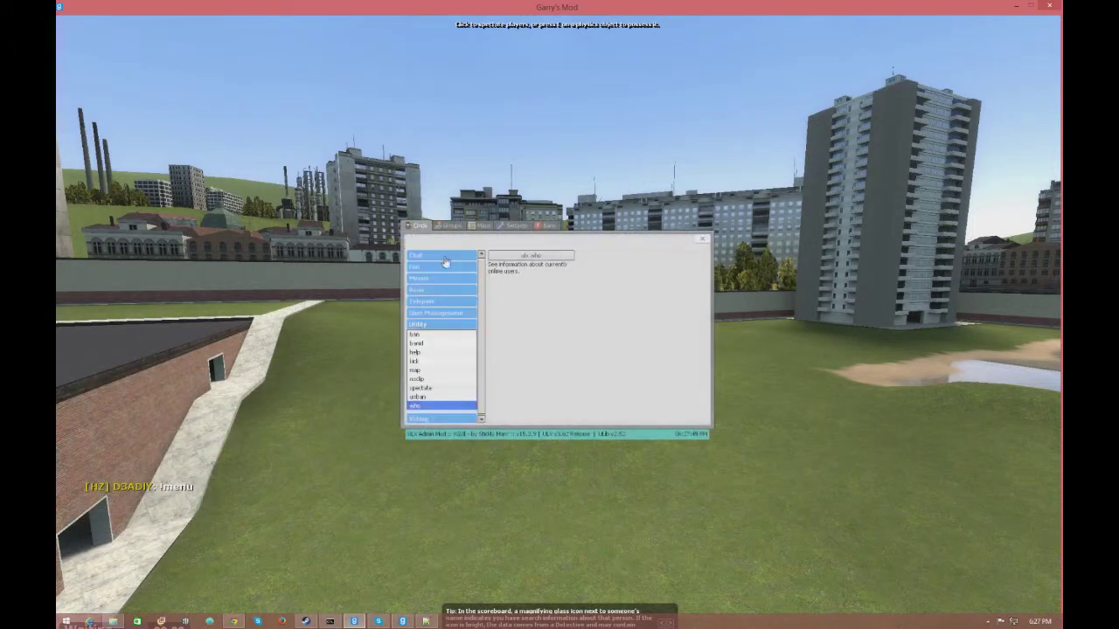
pyautogui.click(432, 334)
pyautogui.click(433, 343)
pyautogui.click(432, 351)
pyautogui.click(429, 360)
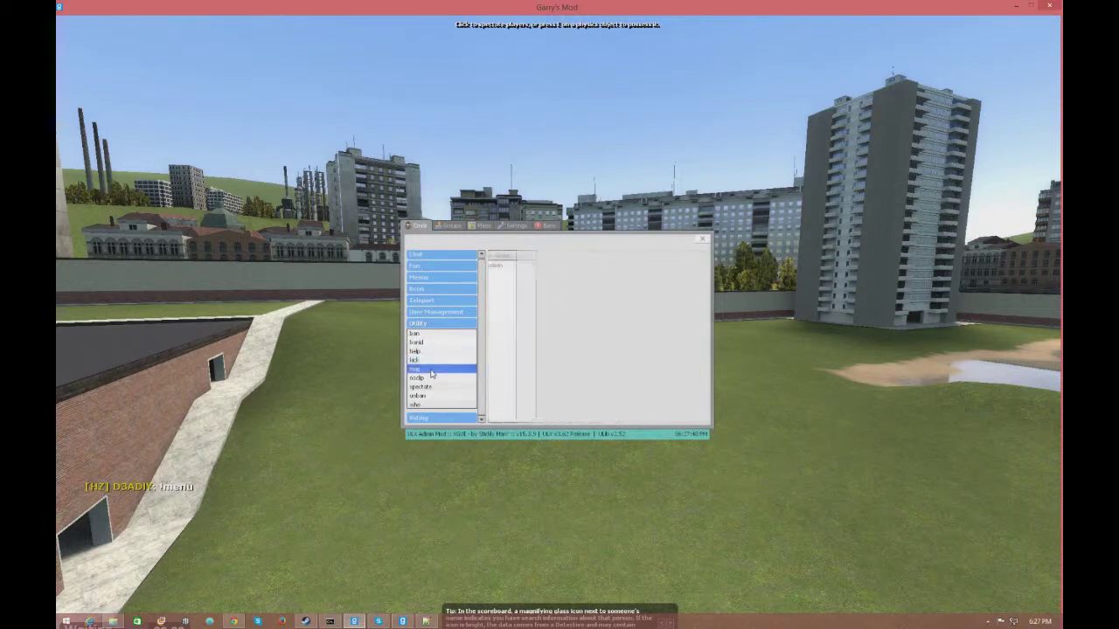
pyautogui.click(559, 266)
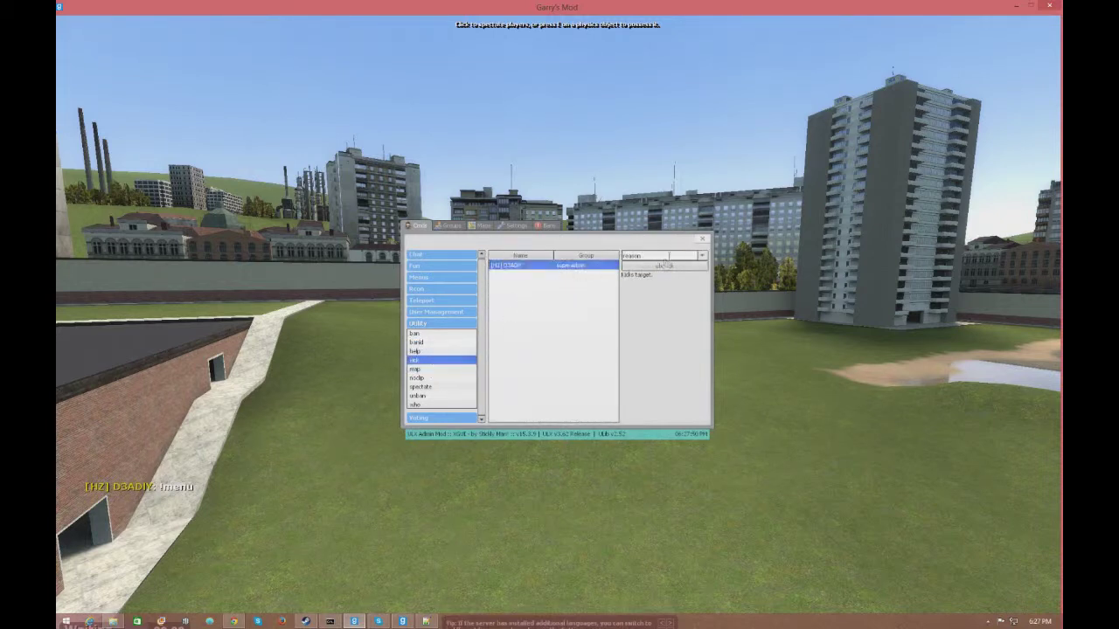
pyautogui.click(414, 279)
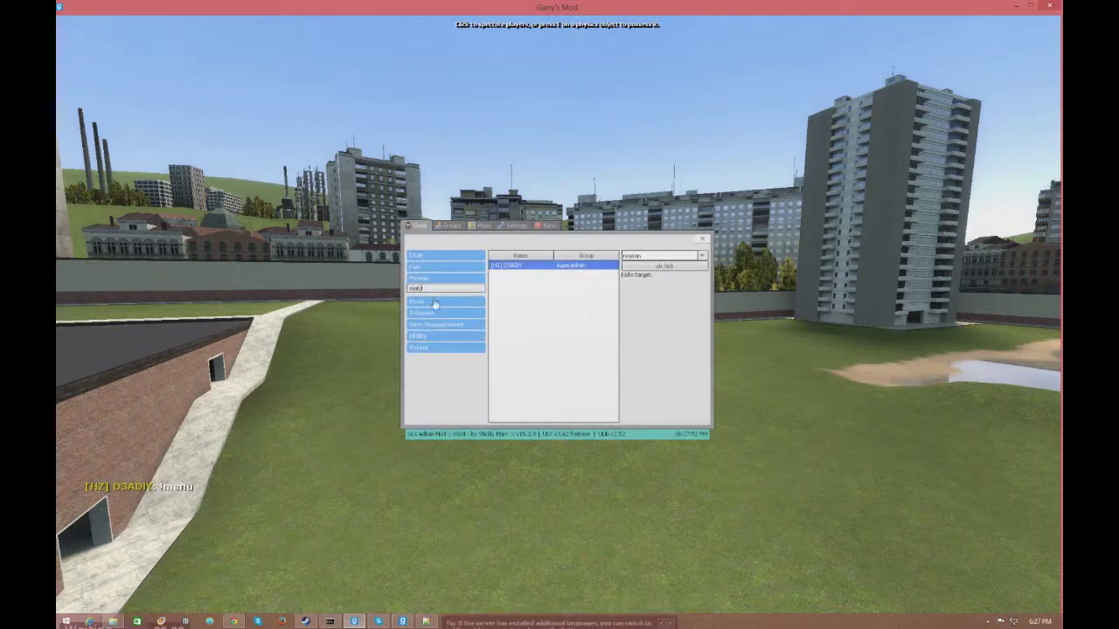